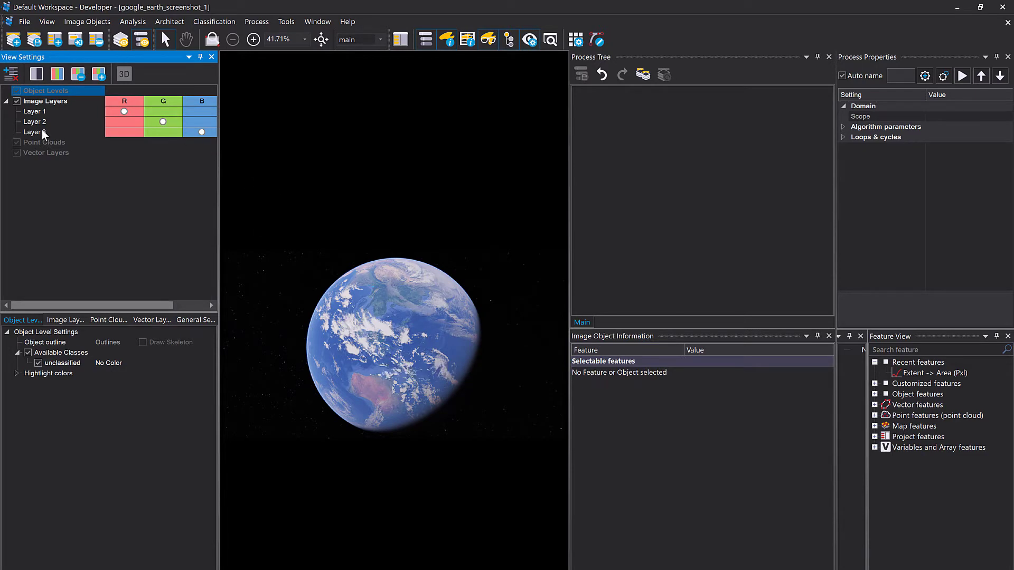
click(52, 112)
click(53, 122)
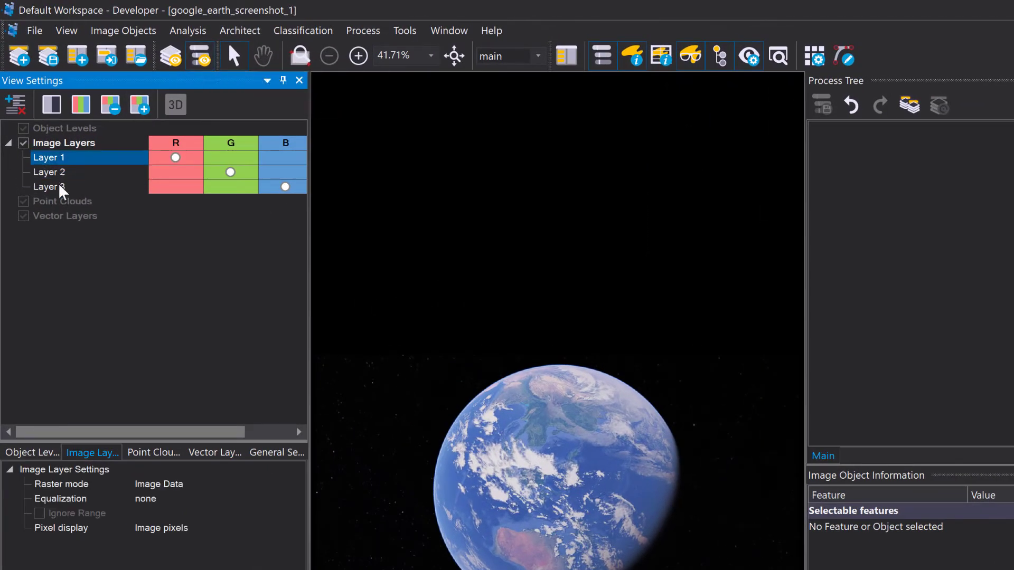
click(68, 162)
click(72, 173)
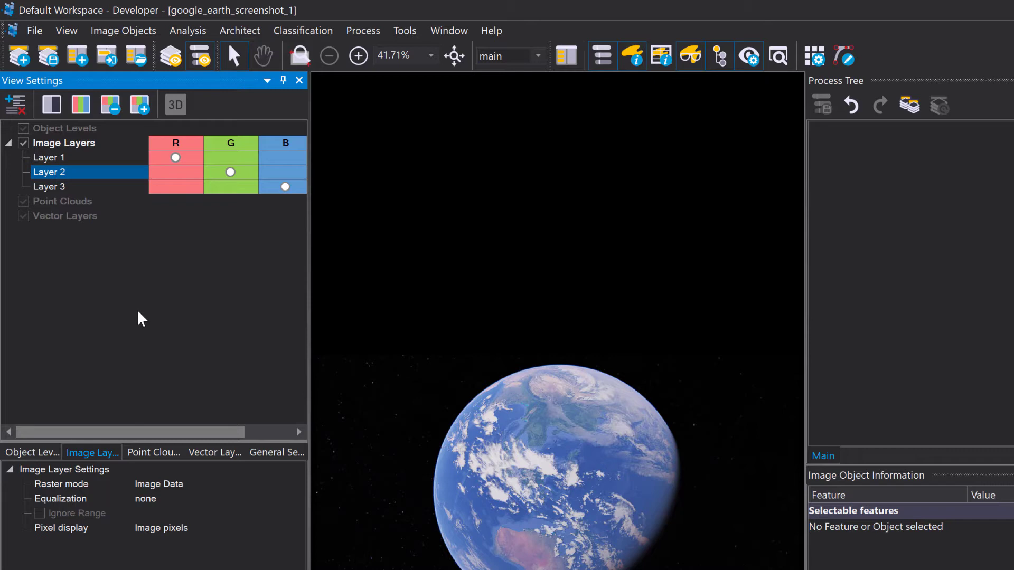
click(163, 324)
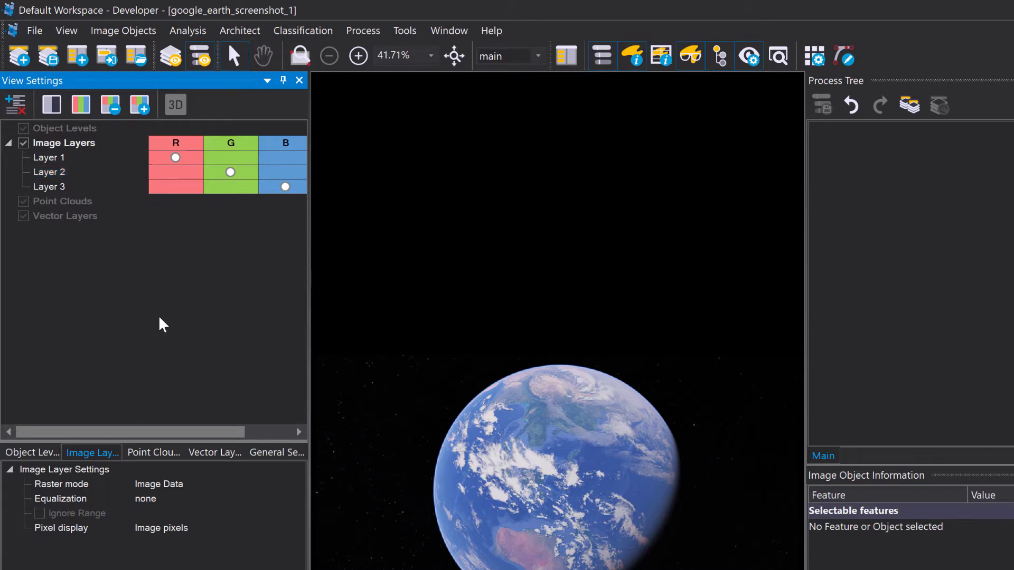
Rename the image layer Layer 1 to blue in the view settings.
click(86, 157)
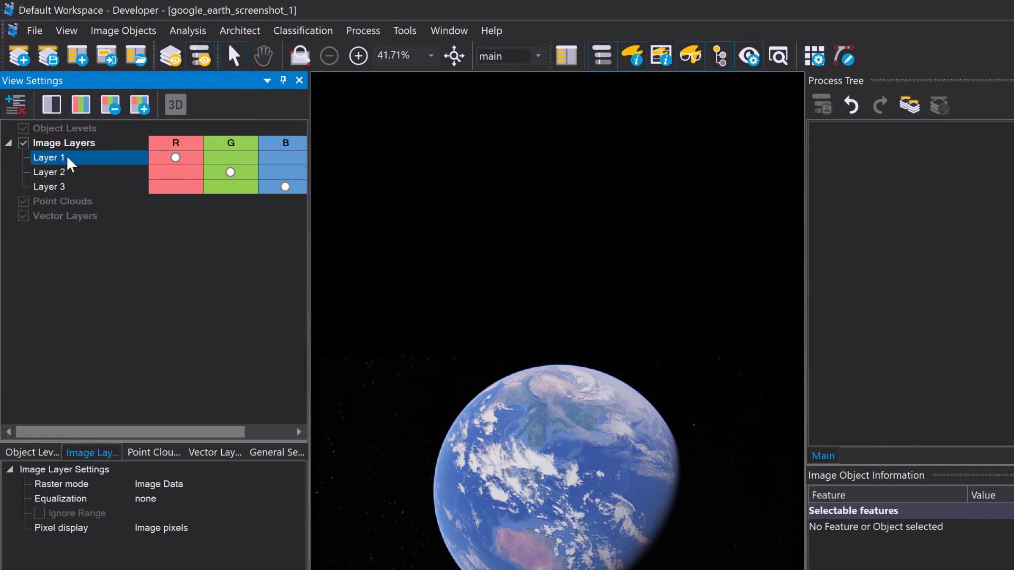
right_click(69, 158)
click(125, 232)
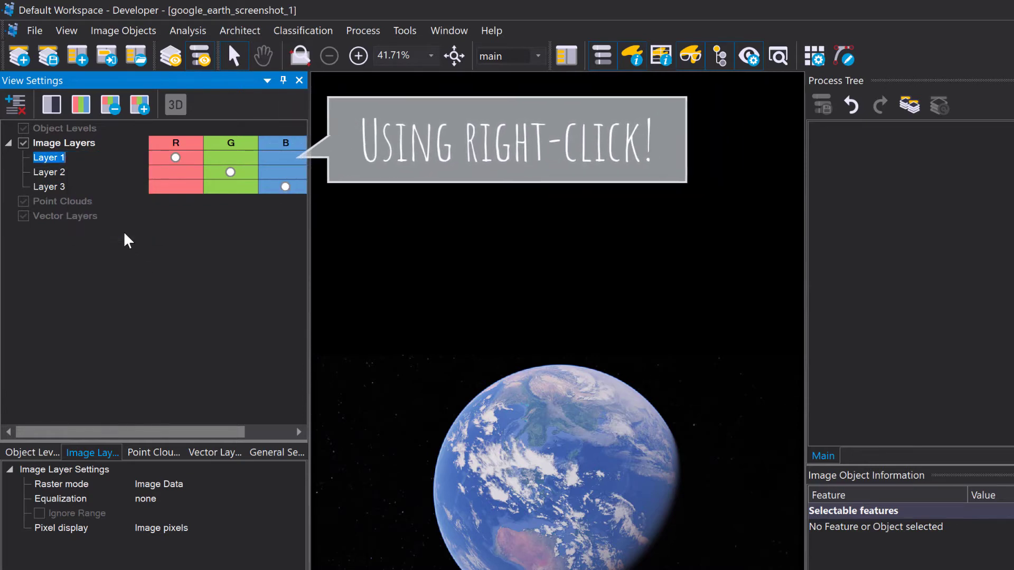
text(bl)
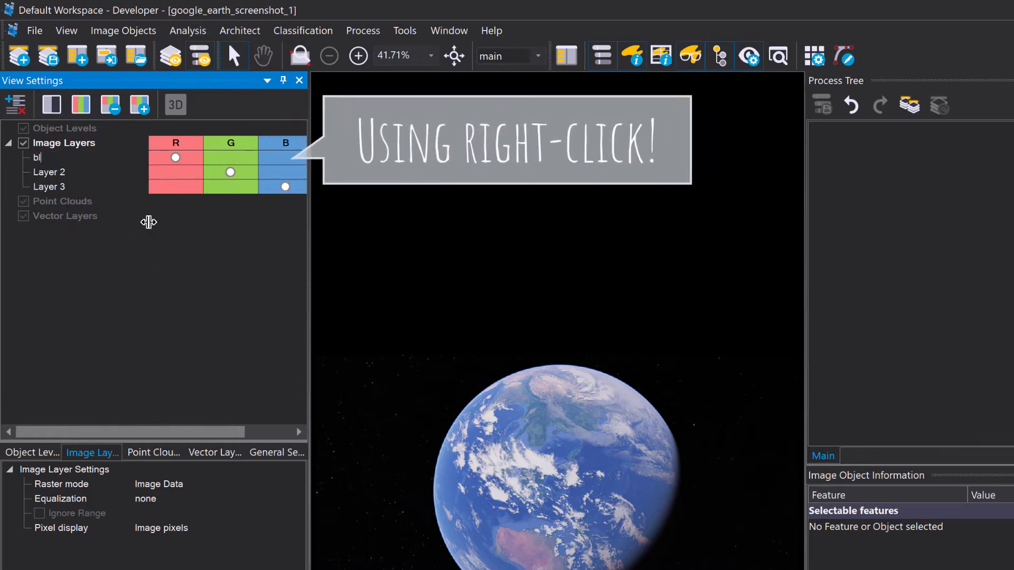
text(ue)
key(Return)
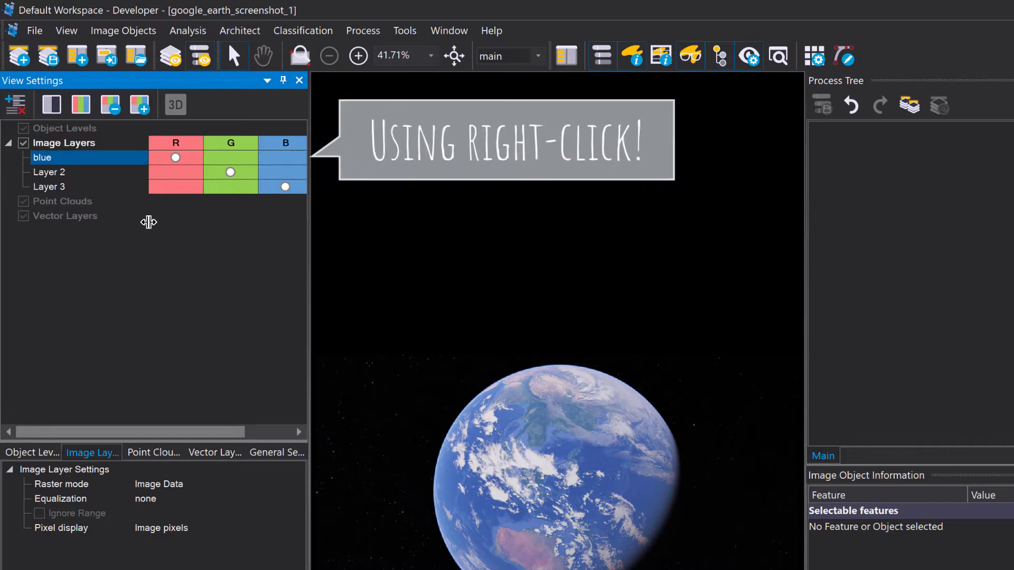
Rename the blue image layer back to Layer 1.
right_click(77, 161)
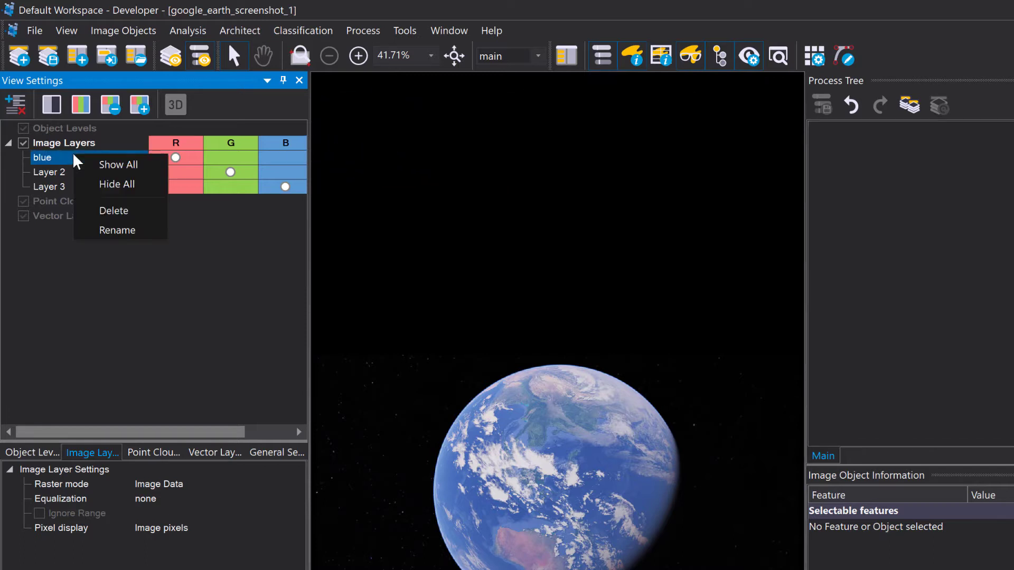
click(115, 230)
text(Layer 1)
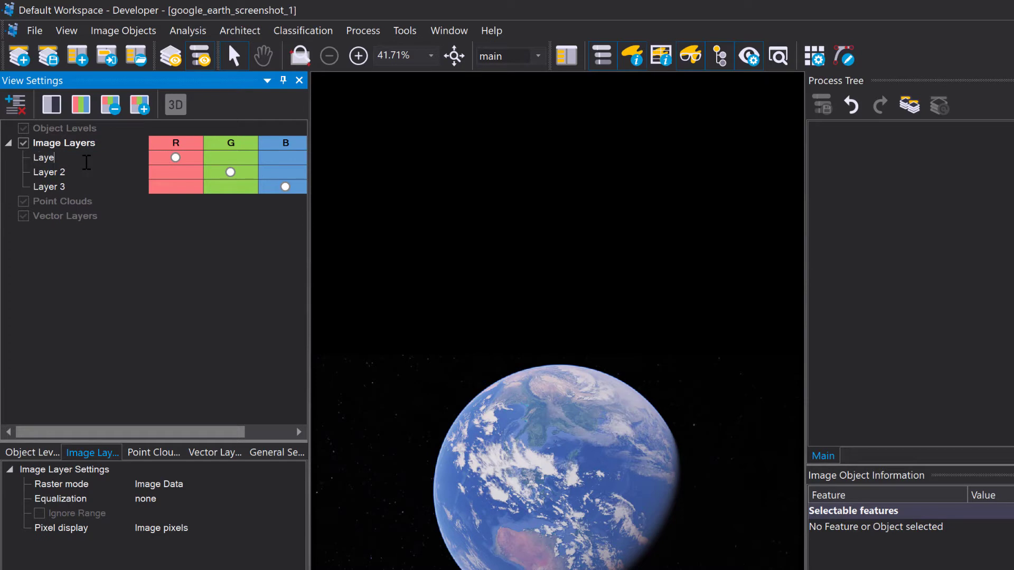
click(43, 243)
Show the data management view, look over the commands available for Default Workspace, and return to the rule set development view.
click(176, 55)
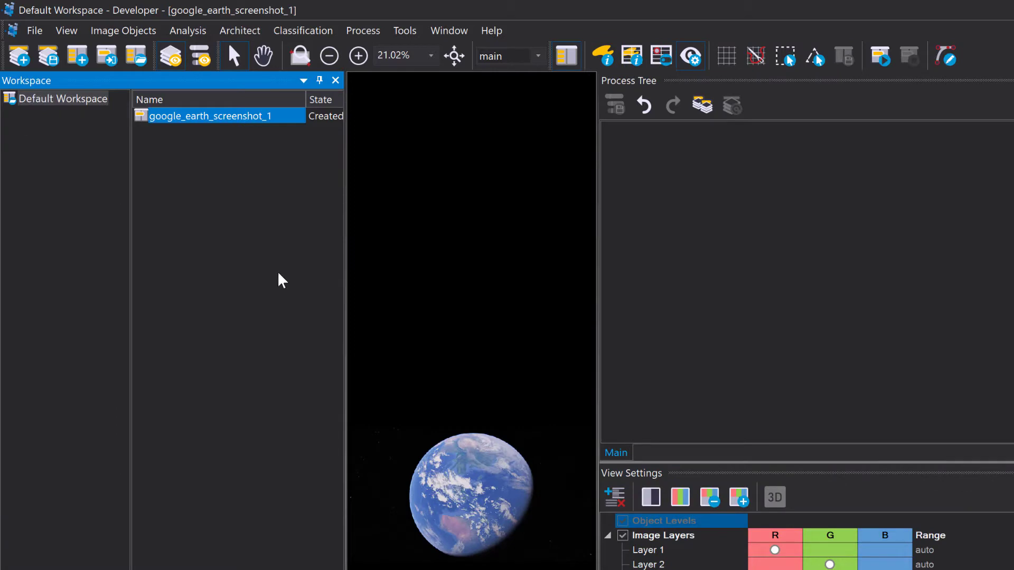
click(237, 255)
right_click(36, 127)
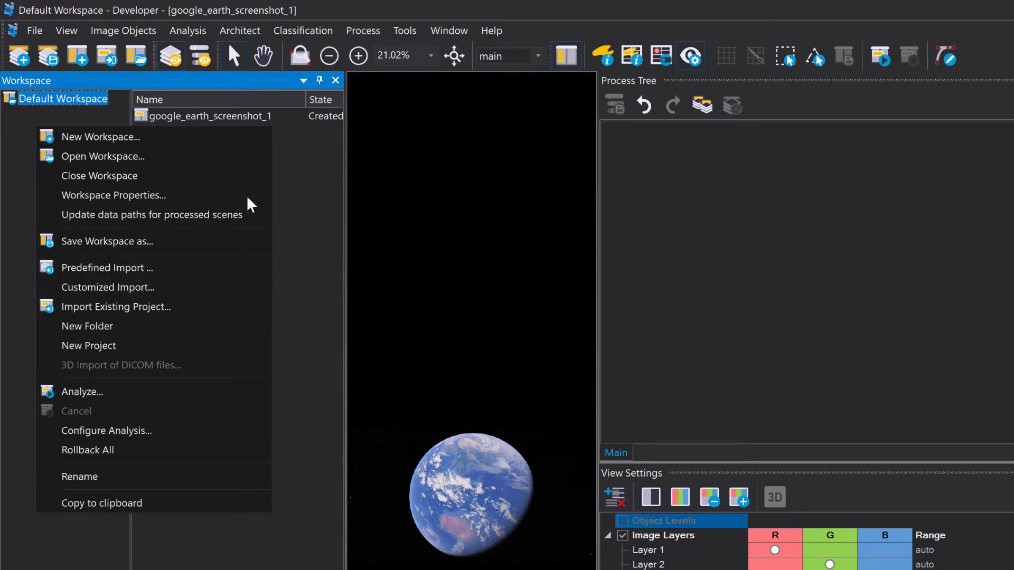
click(312, 189)
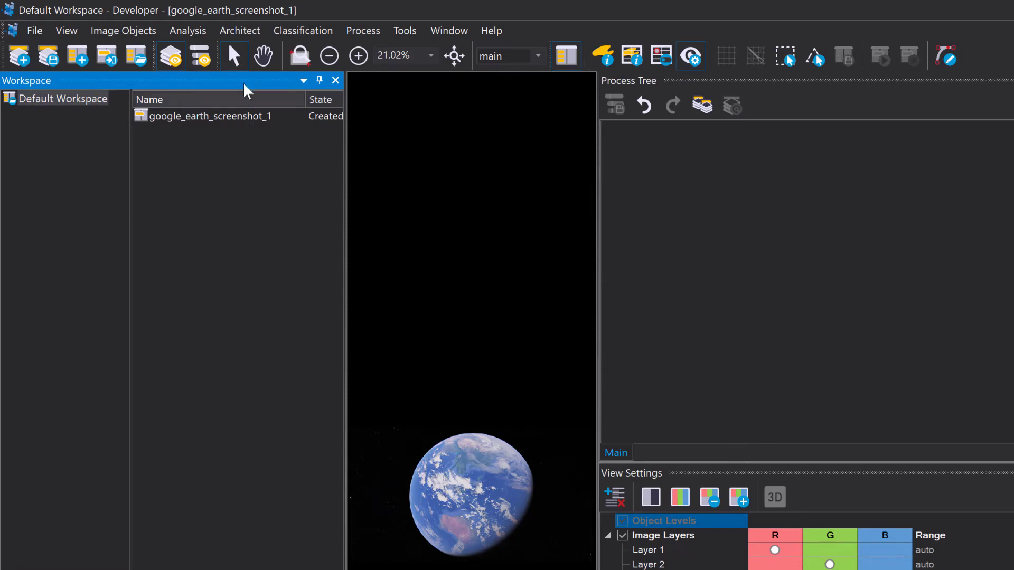
click(200, 58)
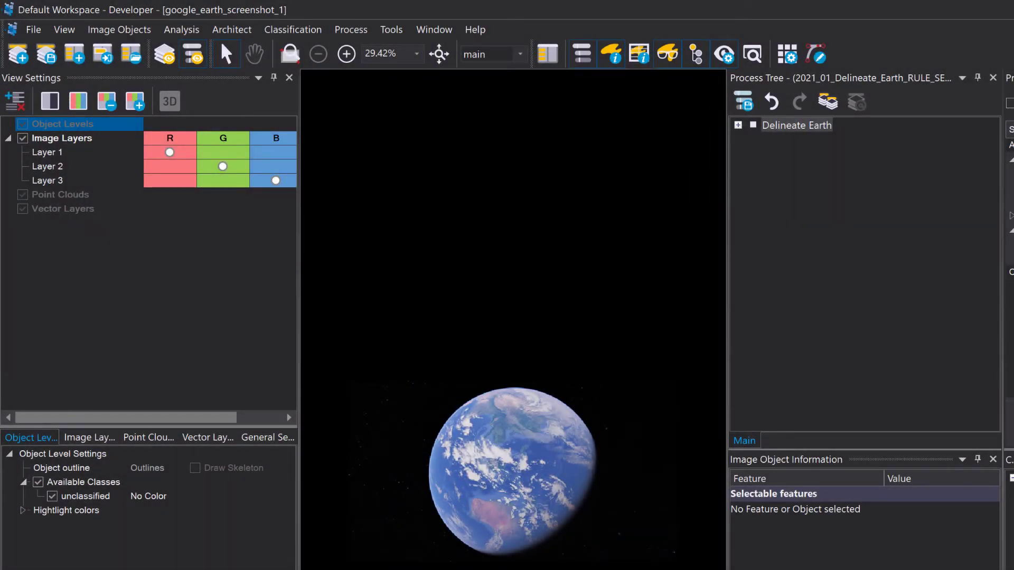
Open the image layer aliases, enlarge their list, and assign the red alias to google_earth_screenshot_1.jpg [1].
click(342, 31)
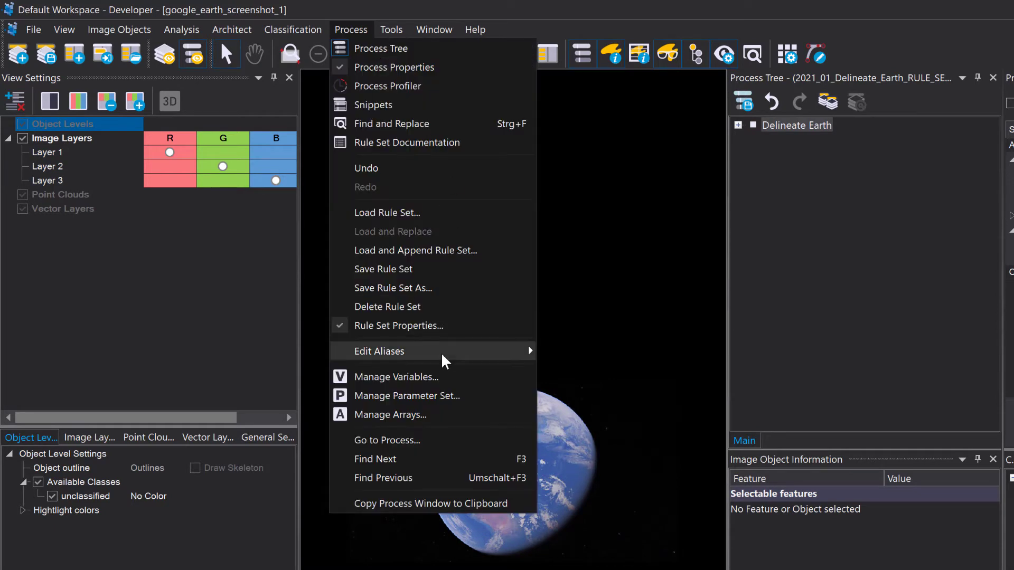
mouse_move(442, 353)
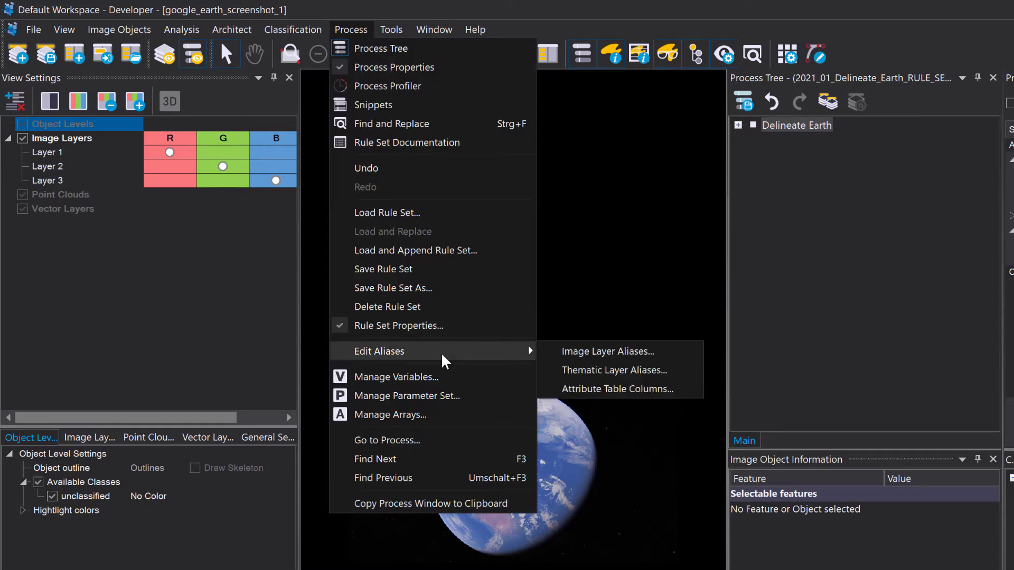
click(624, 358)
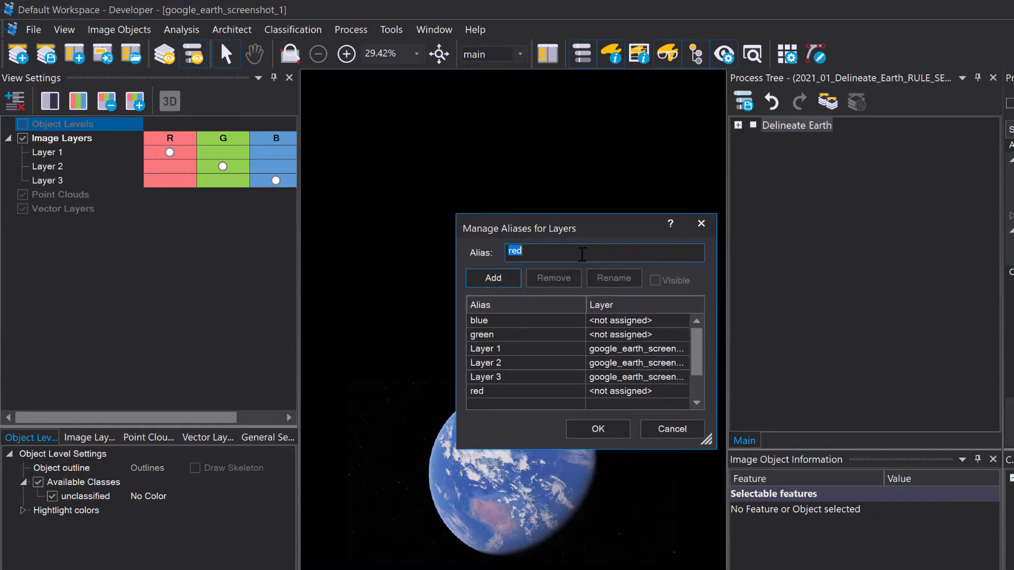
drag(707, 440, 815, 495)
drag(640, 305, 609, 305)
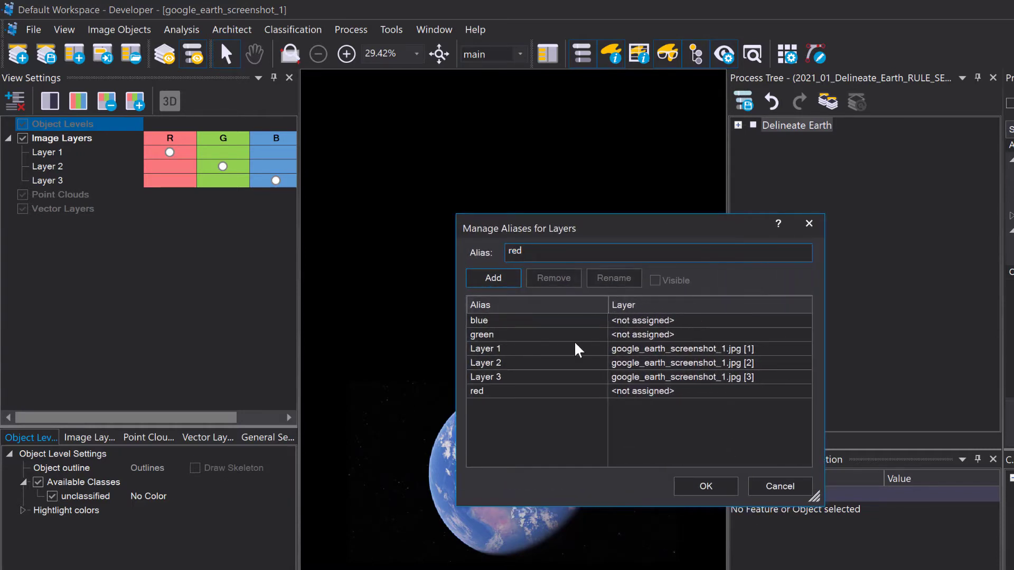
click(578, 350)
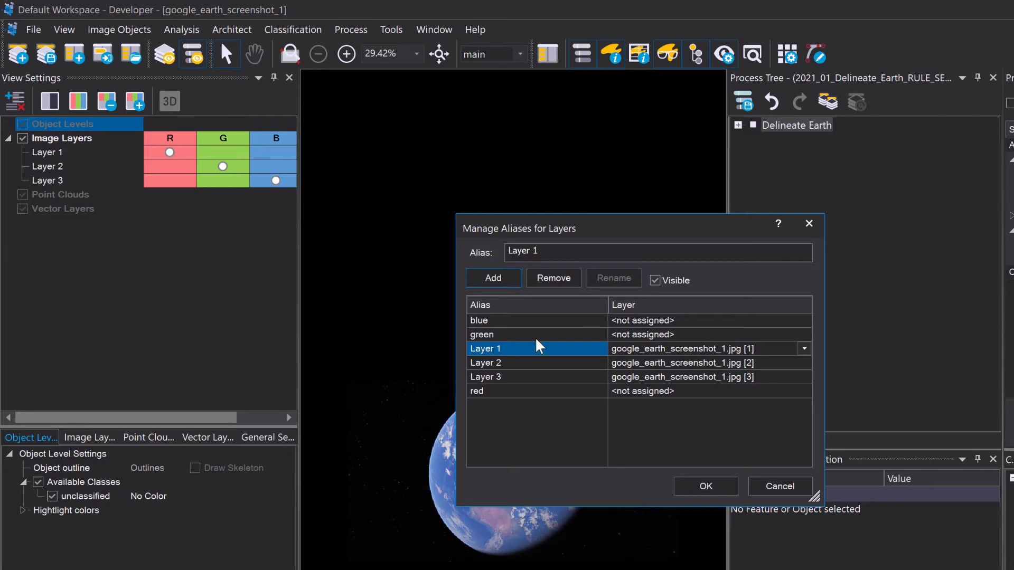
click(531, 392)
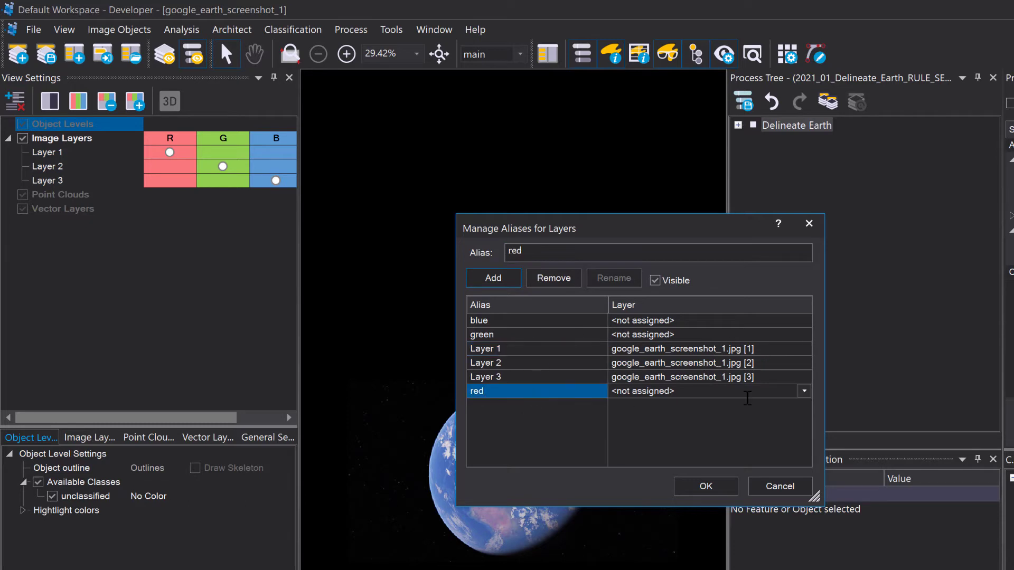
click(803, 391)
click(773, 426)
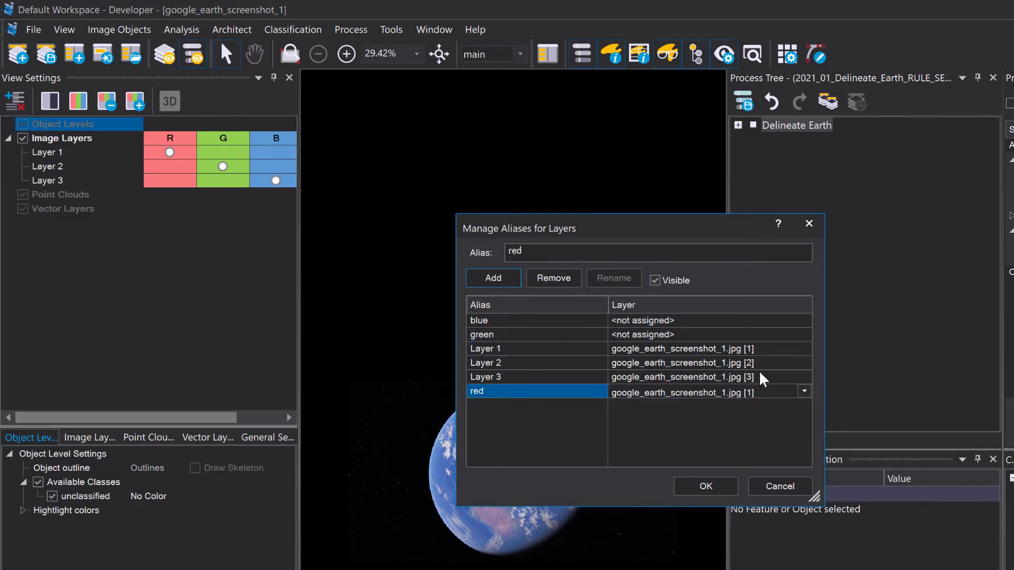
Assign the green alias to google_earth_screenshot_1.jpg [2] and blue to google_earth_screenshot_1.jpg [3], and discard the alias changes.
click(806, 337)
click(805, 336)
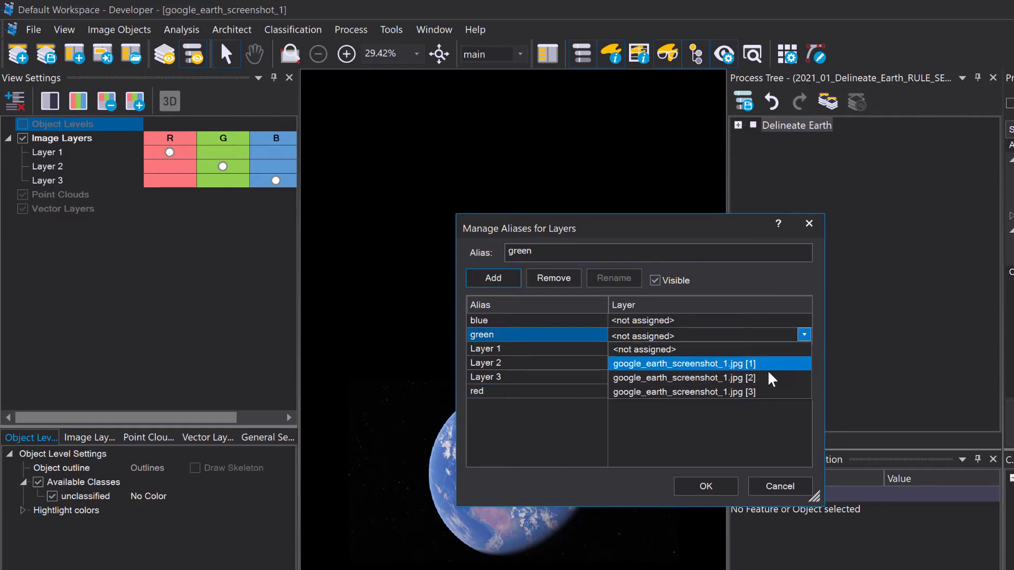
click(769, 375)
click(789, 322)
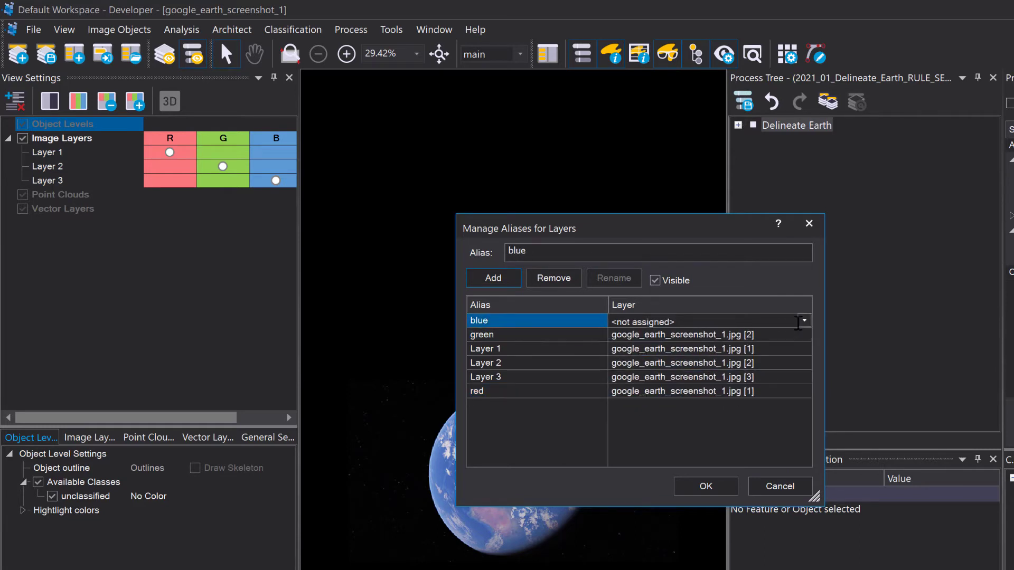
click(804, 321)
click(744, 377)
click(733, 412)
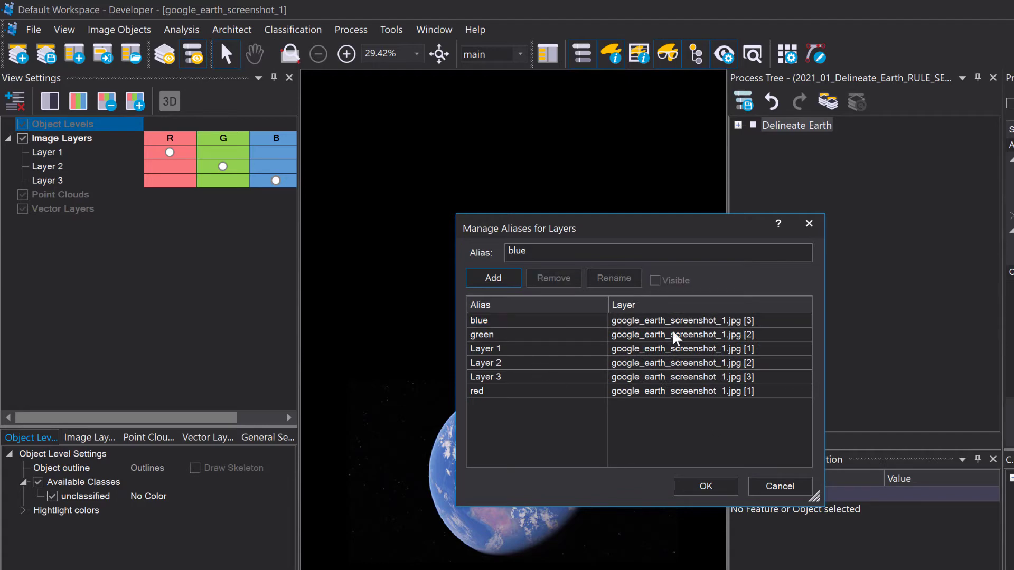
click(790, 489)
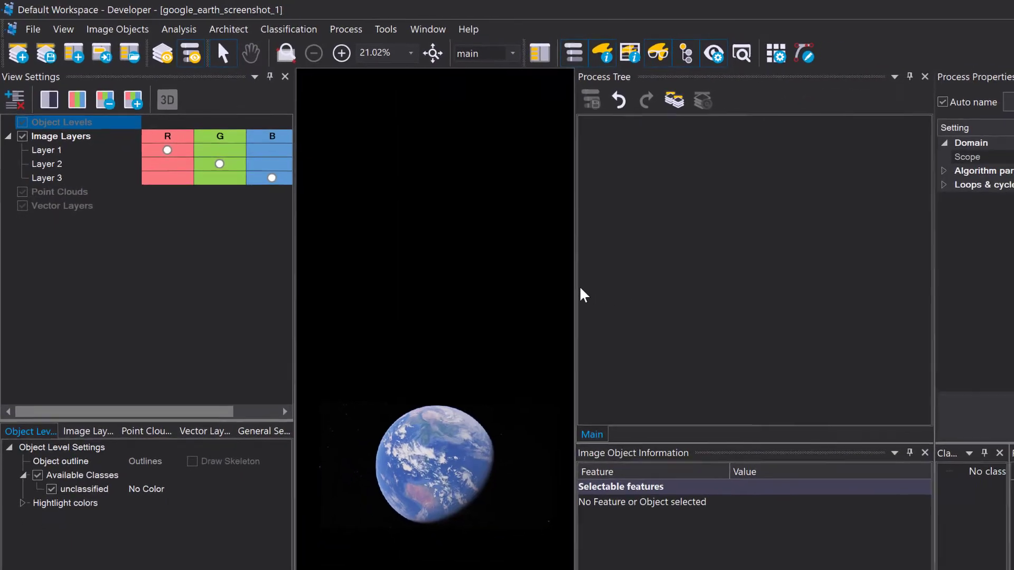
Widen the image view by narrowing the process tree, and zoom the Earth image to 50%.
drag(594, 298, 753, 300)
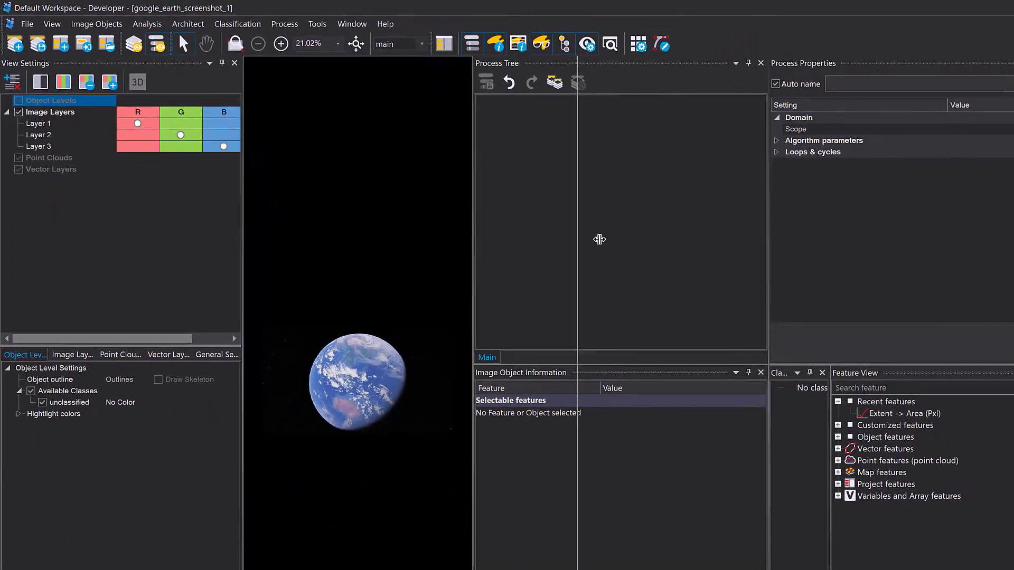
drag(599, 239, 577, 241)
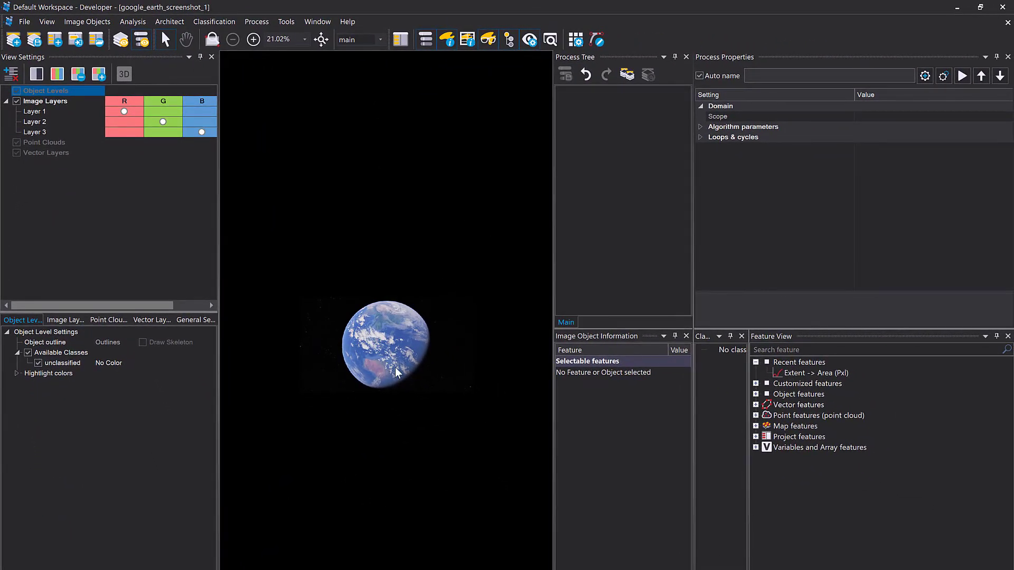
scroll(396, 367, up, 5)
scroll(394, 365, down, 2)
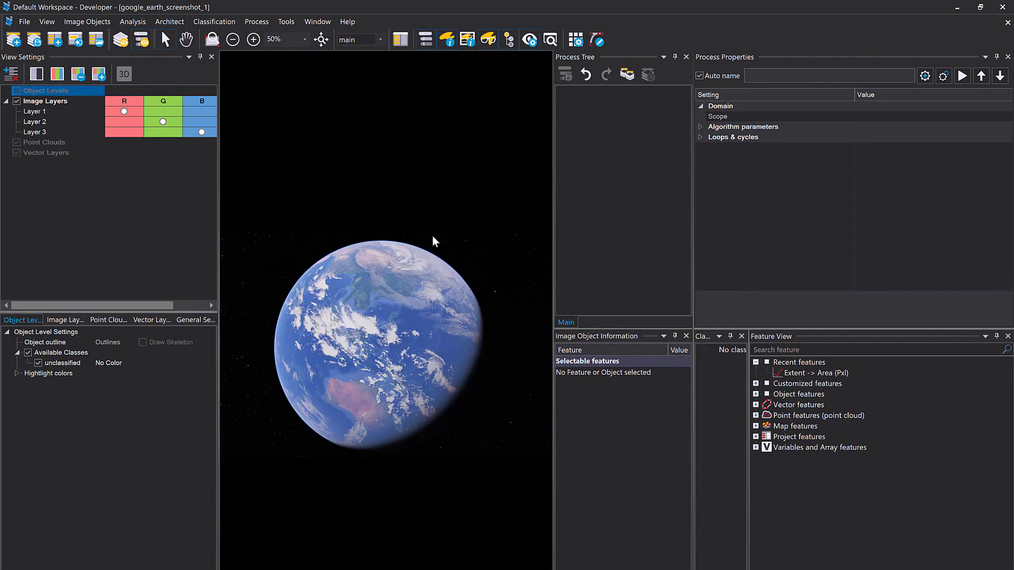
Load the 2021_01_Delineate_Earth rule set and widen the process tree so its processes are readable.
right_click(604, 164)
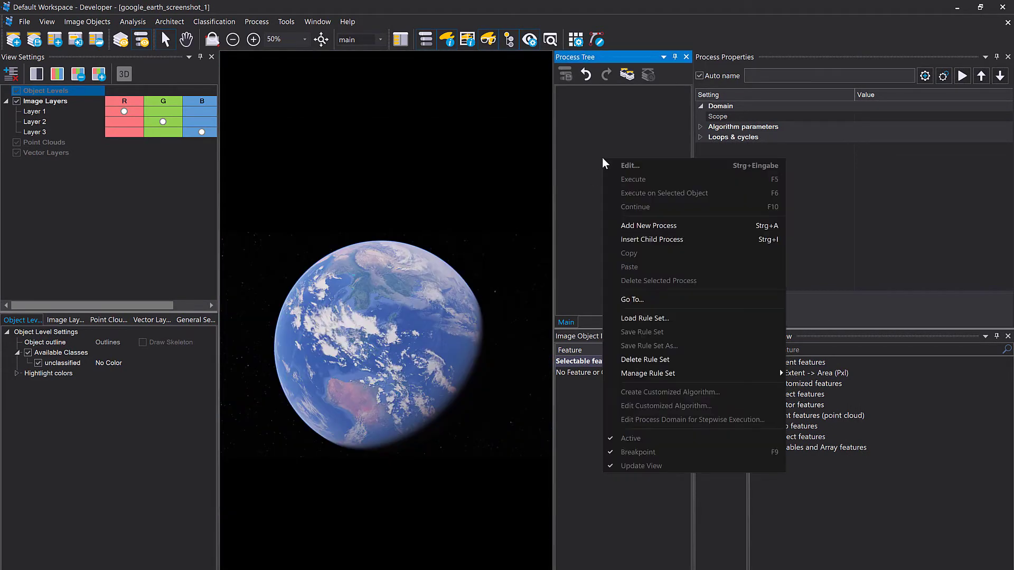
click(652, 319)
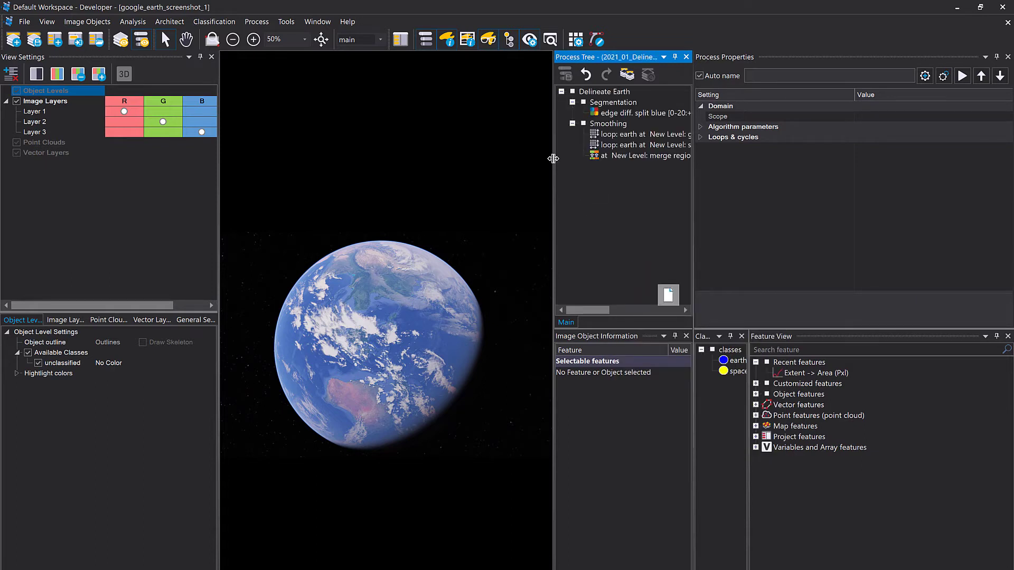
drag(553, 158, 511, 163)
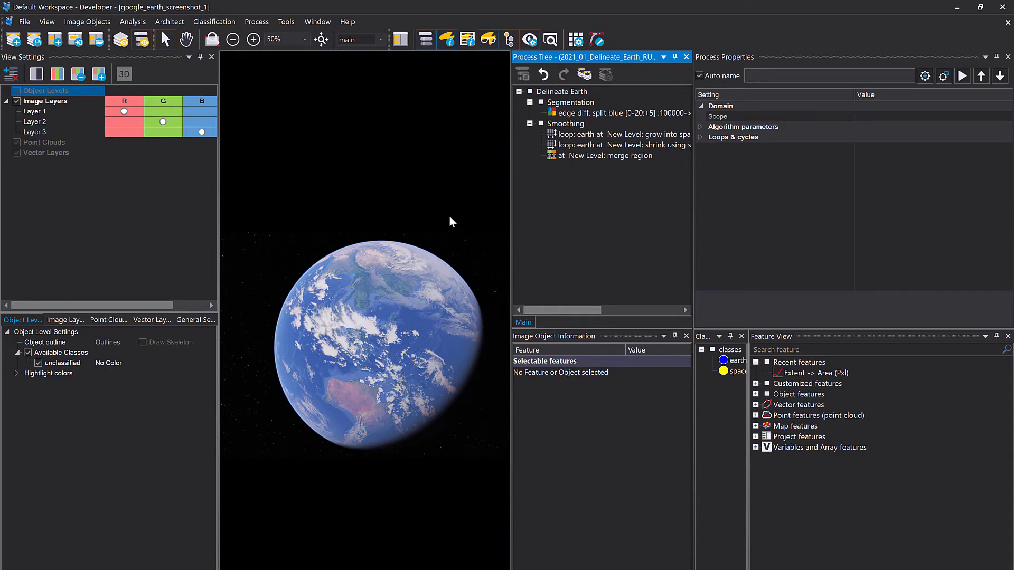
Try to execute the whole loaded rule set from its parent process, Delineate Earth.
right_click(560, 95)
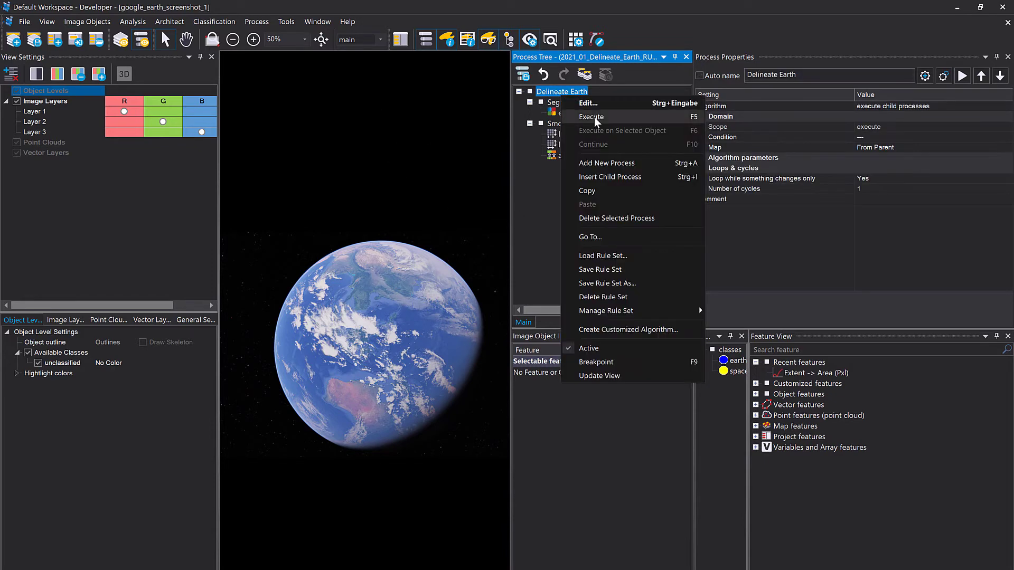
click(594, 117)
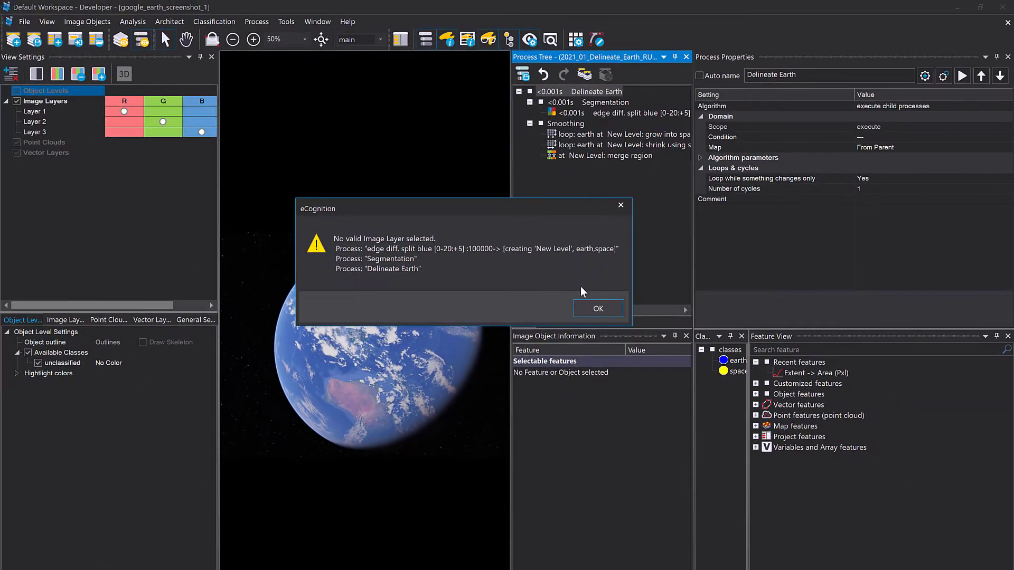
click(707, 362)
Examine the image layer that the contrast split segmentation process under Segmentation refers to.
click(572, 114)
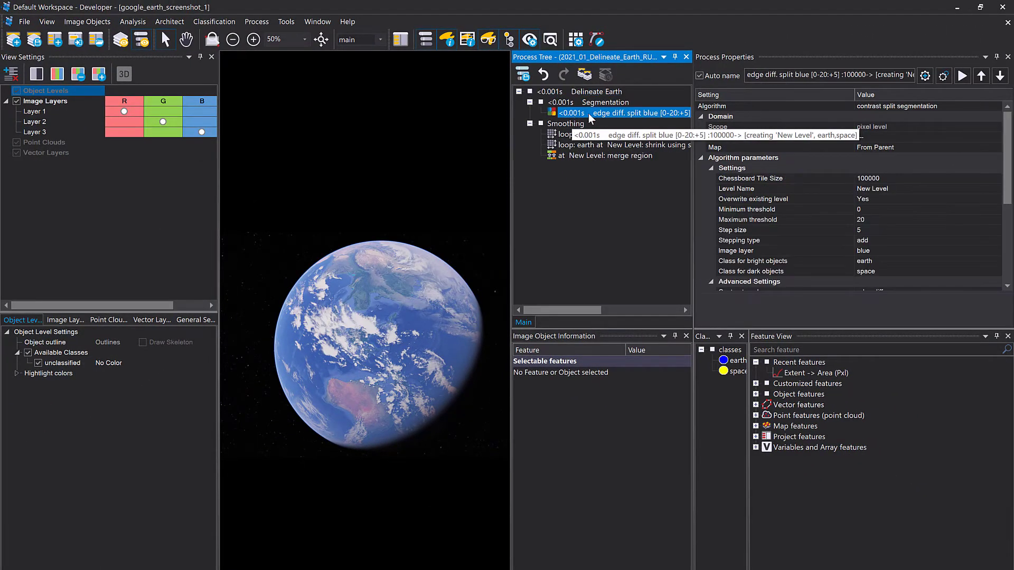
double_click(610, 112)
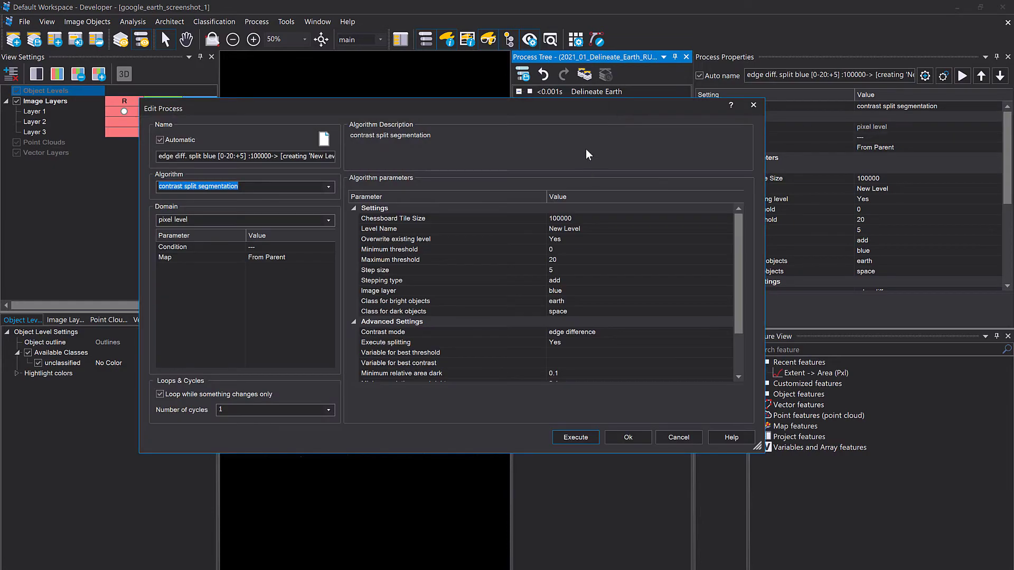
drag(584, 103, 585, 91)
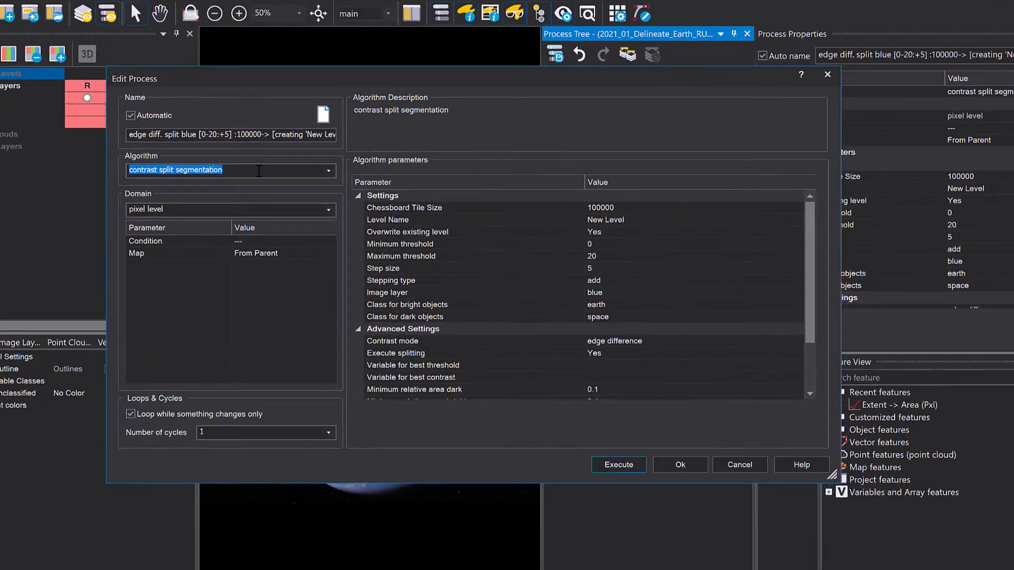
click(290, 173)
double_click(269, 168)
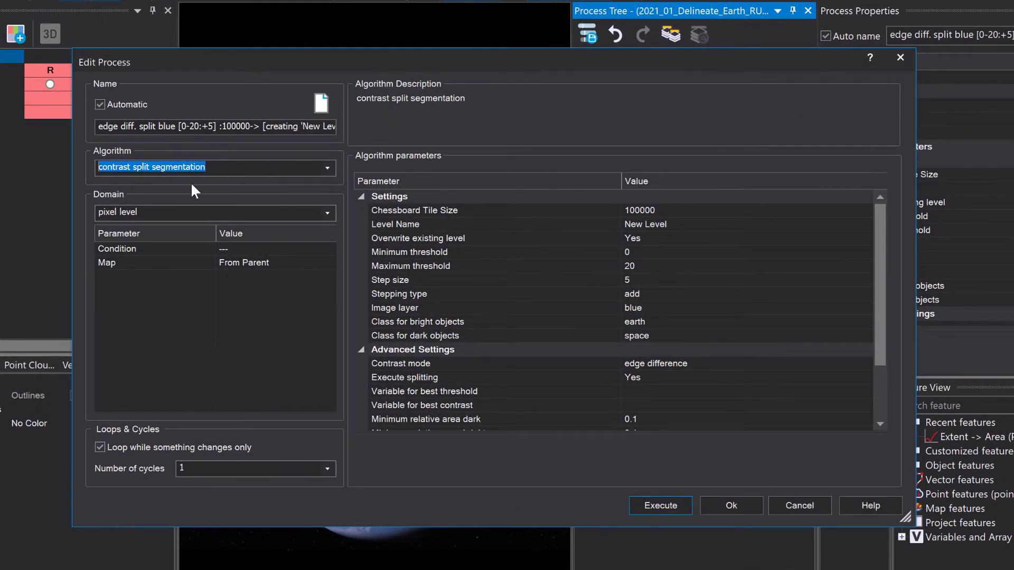
click(477, 307)
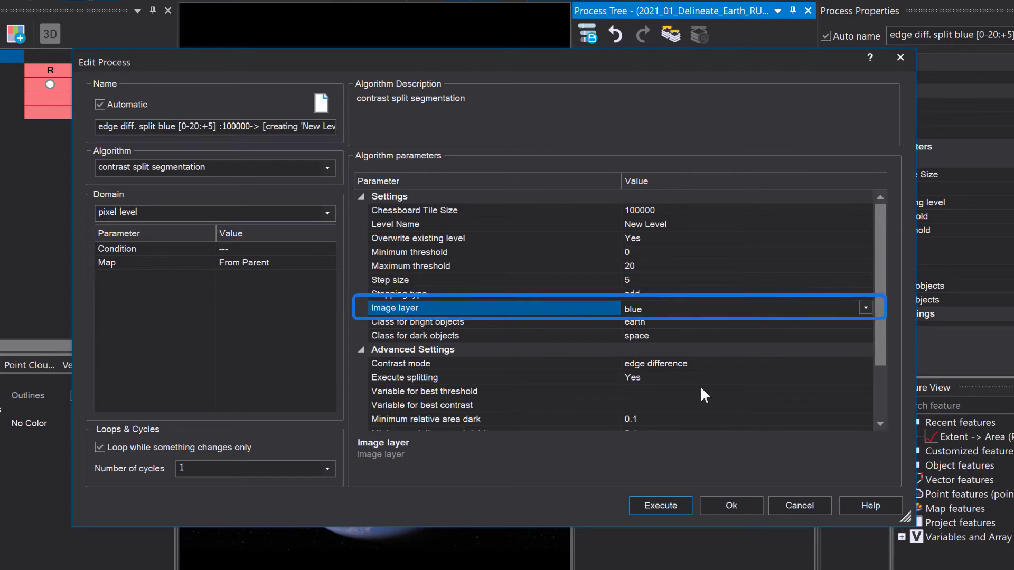
click(731, 506)
Check the names of the three image layers in the project against the layer required by the segmentation.
click(60, 181)
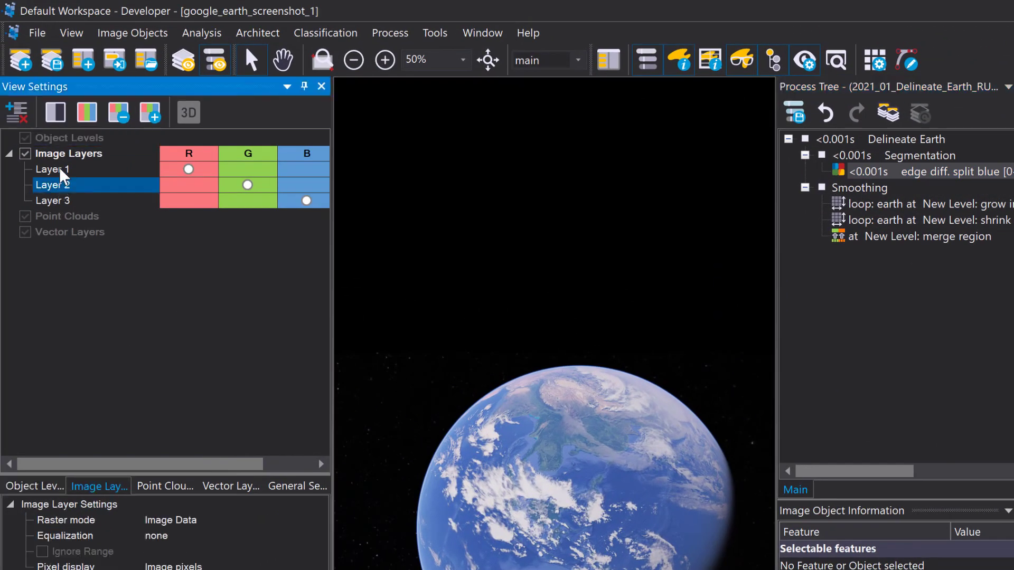
click(59, 170)
click(64, 185)
click(67, 200)
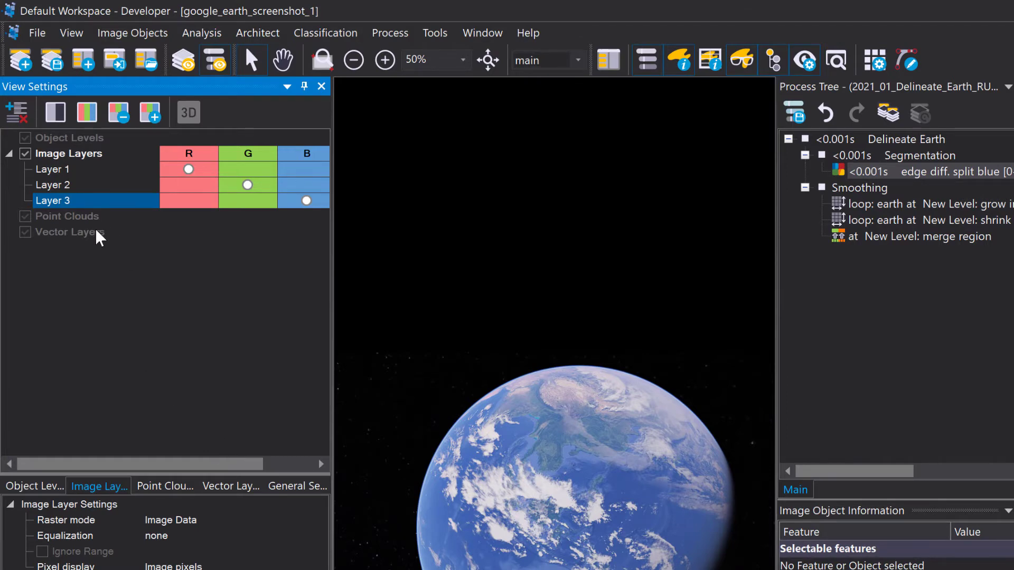
Delete the complete rule set and load the 2021_01_Delineate_Earth_RULE_SET version that contains an assign layer alias process.
click(840, 158)
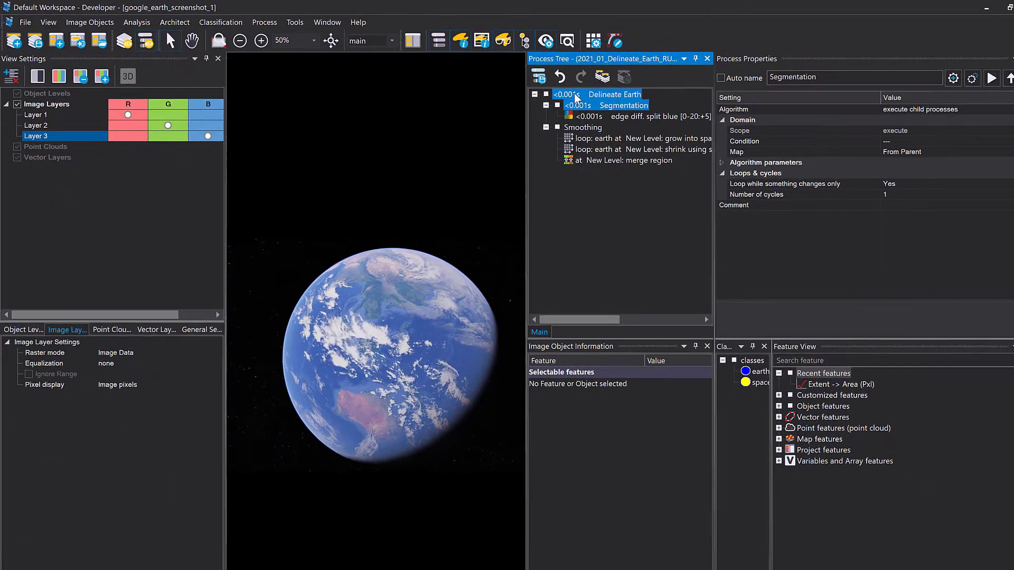
right_click(848, 139)
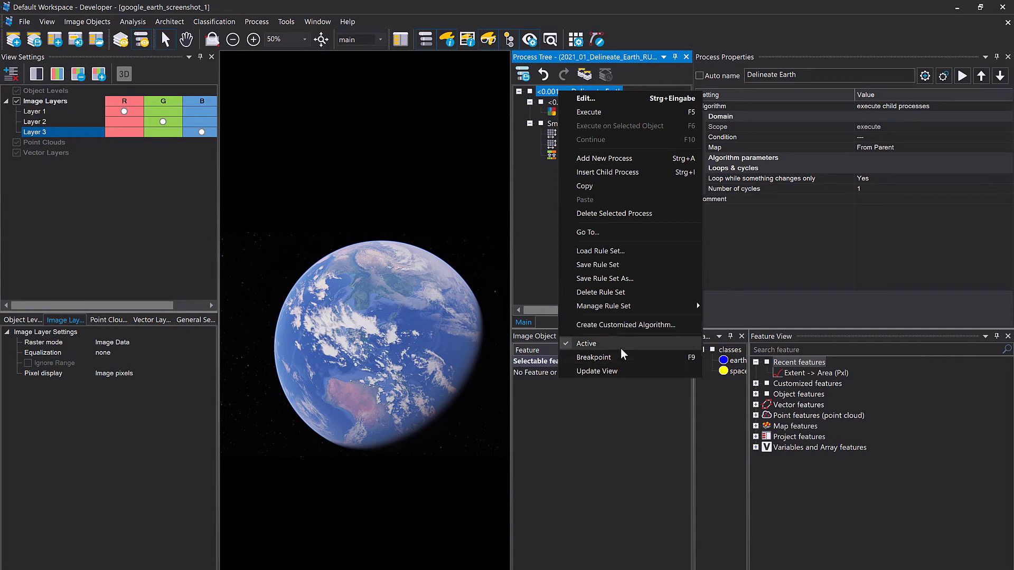
click(601, 292)
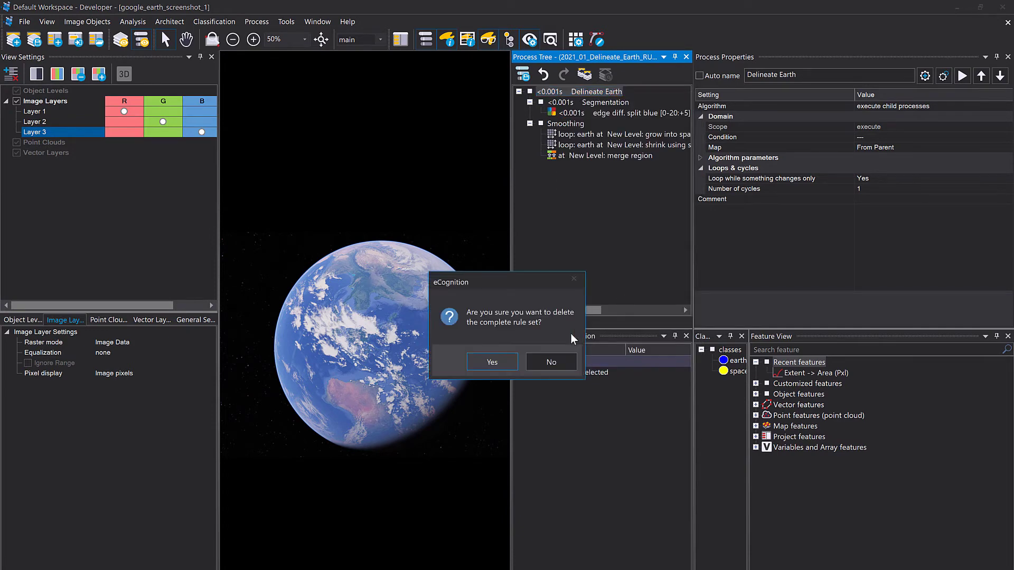
click(492, 362)
right_click(603, 136)
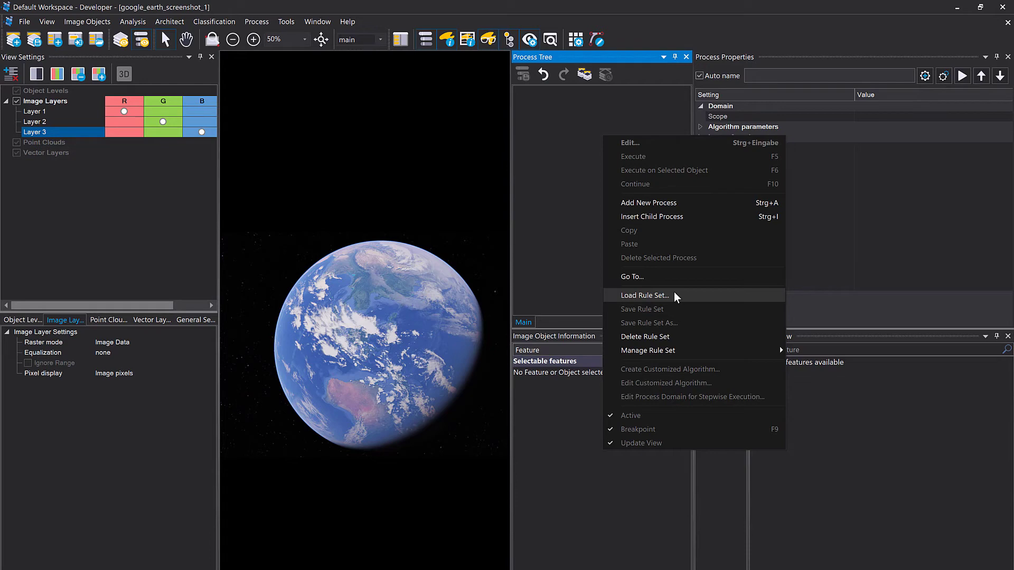
click(646, 295)
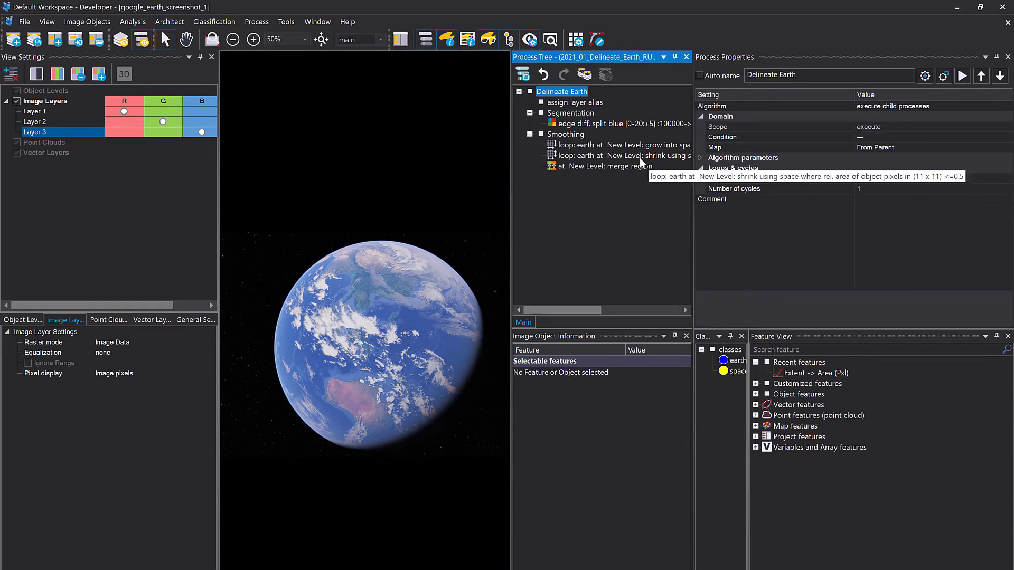
Examine which alias the assign layer alias process gives to each of Layer 1, Layer 2 and Layer 3.
click(591, 102)
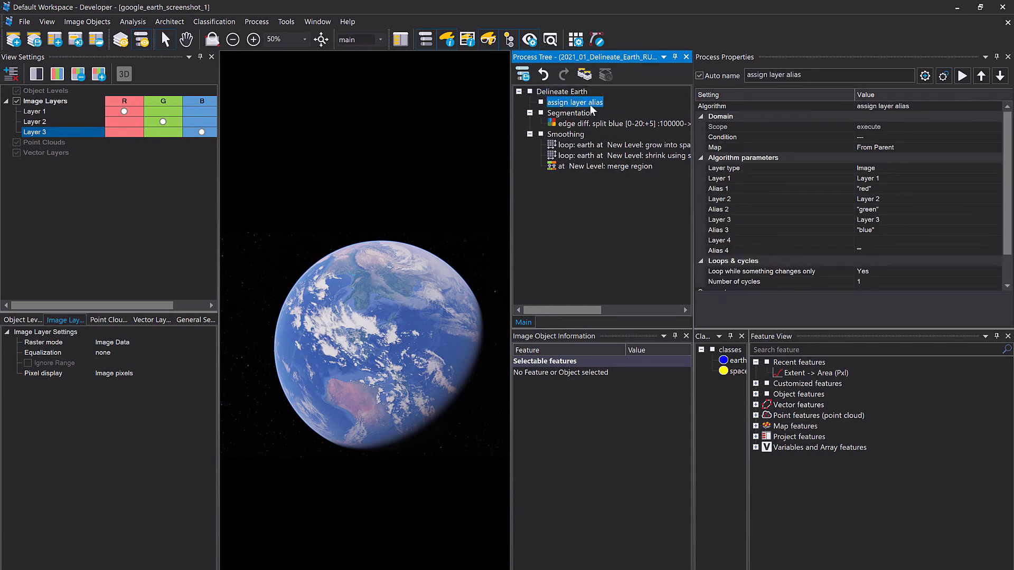
double_click(588, 102)
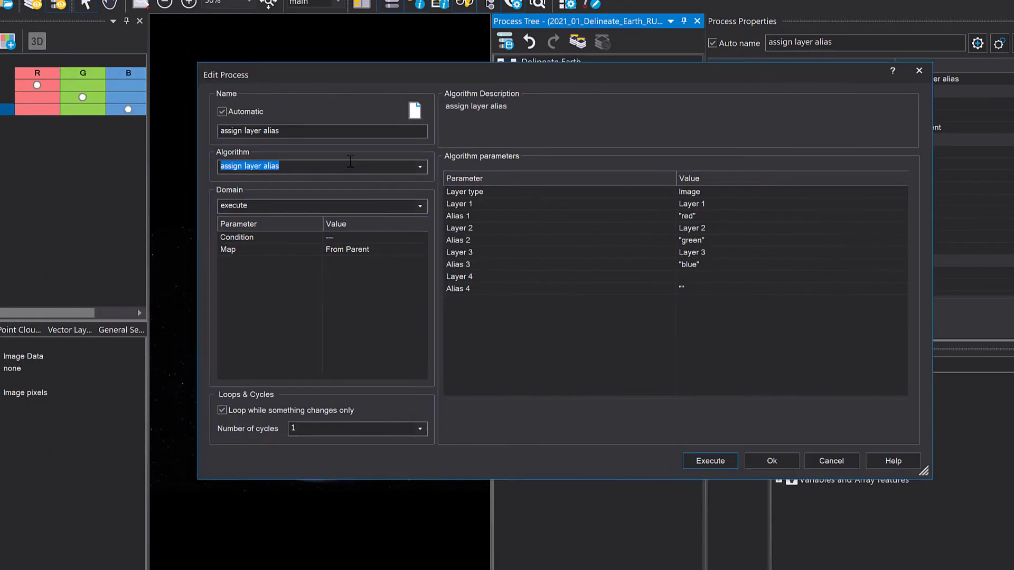
click(351, 162)
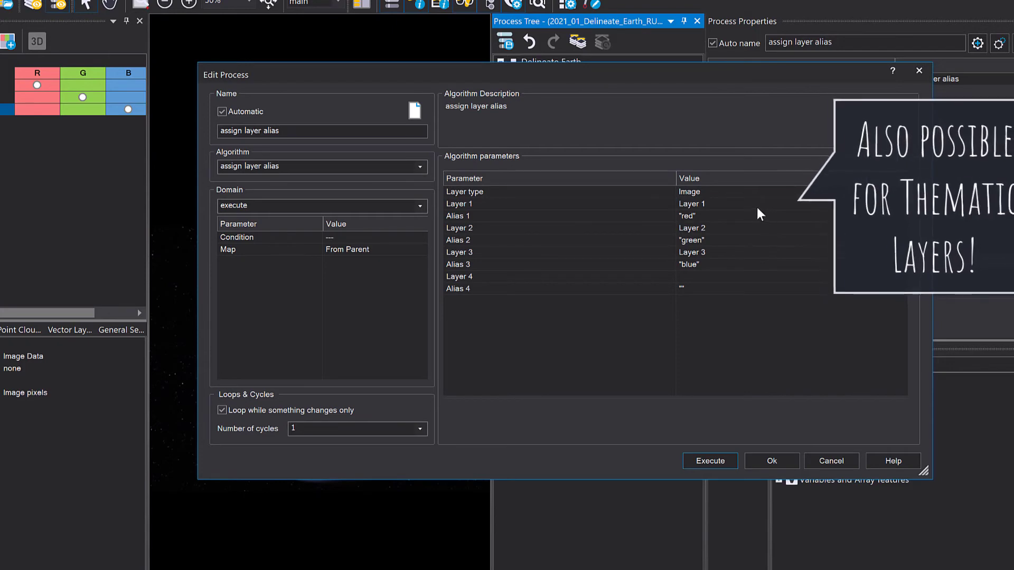
click(742, 204)
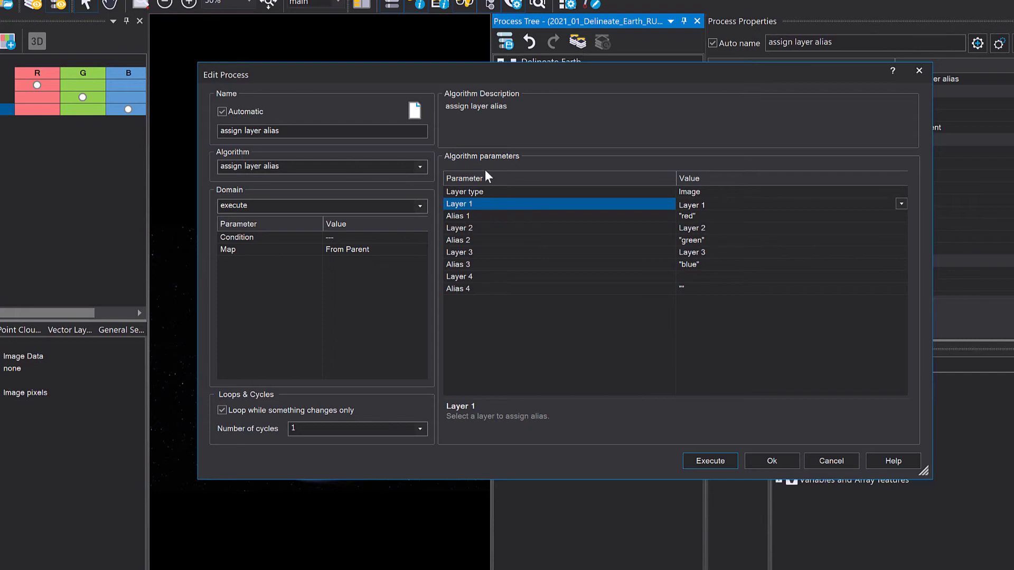
click(683, 215)
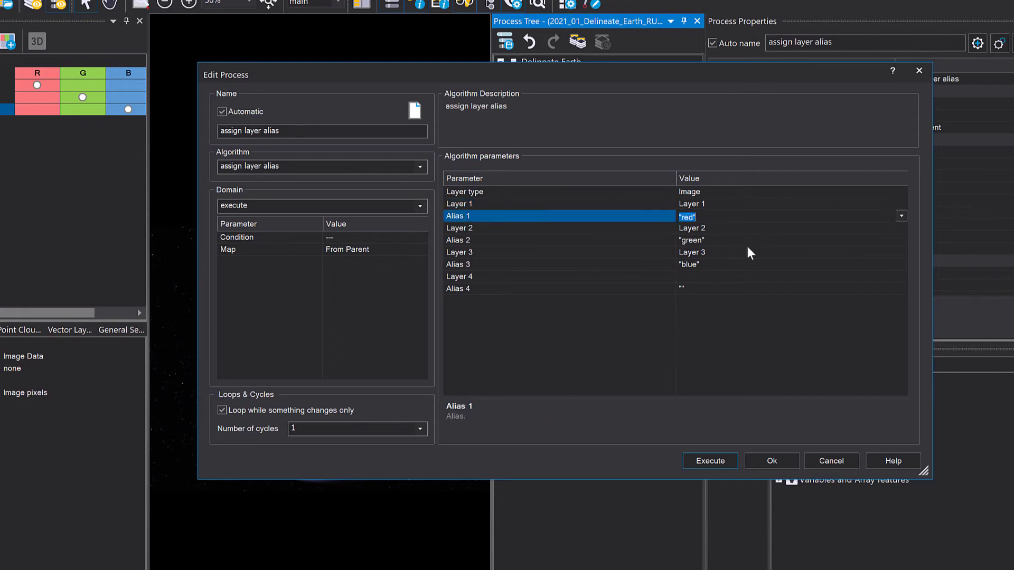
click(693, 218)
click(714, 229)
click(716, 242)
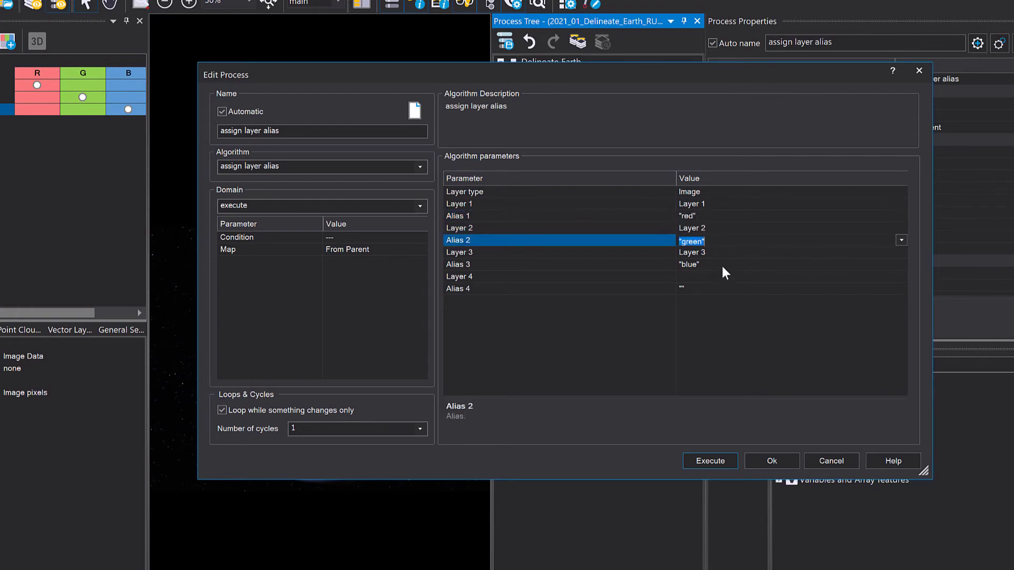
click(724, 251)
click(723, 263)
Add a fourth entry to the assign layer alias process, giving Layer 1 the alias "test".
click(724, 276)
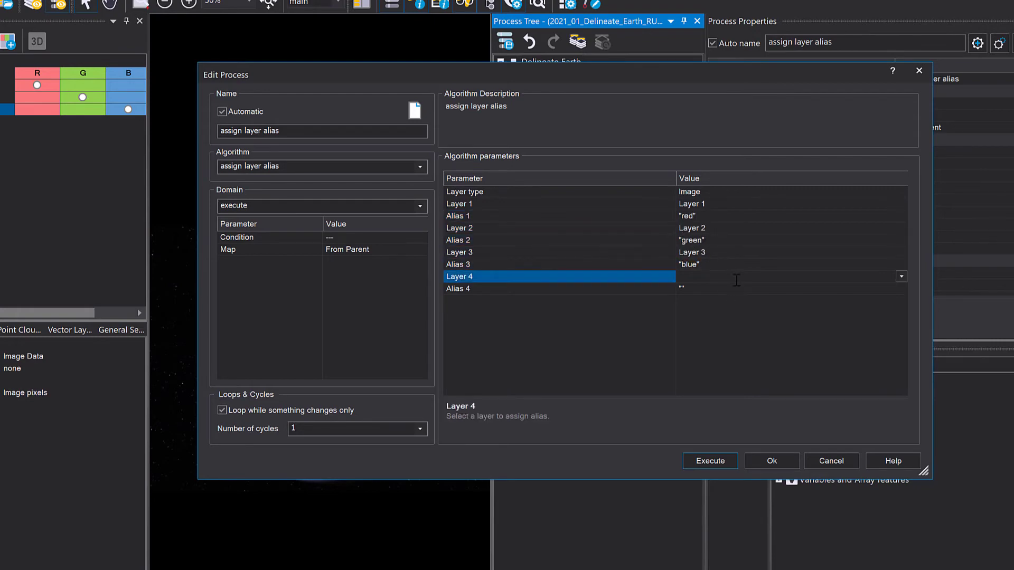
click(902, 277)
click(843, 302)
click(680, 289)
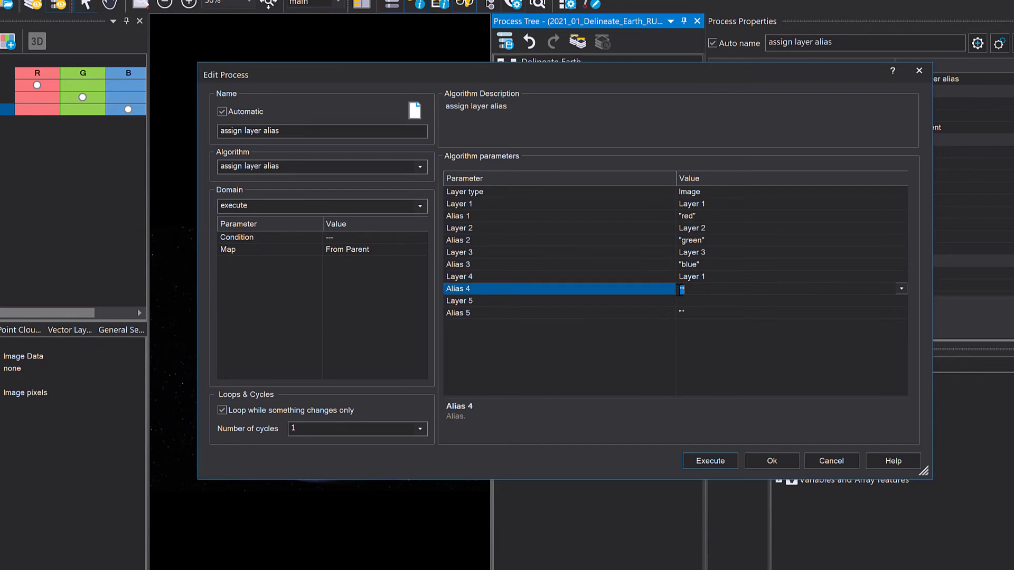
click(681, 289)
click(687, 330)
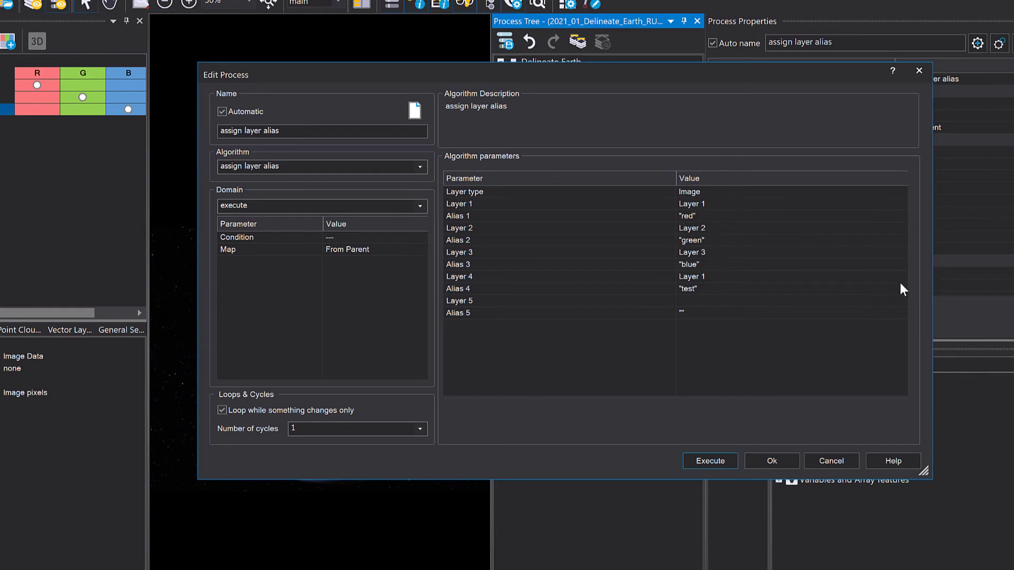
Clear the fourth alias and close the assign layer alias process without keeping the edits.
click(759, 288)
key(BackSpace)
click(729, 323)
click(730, 278)
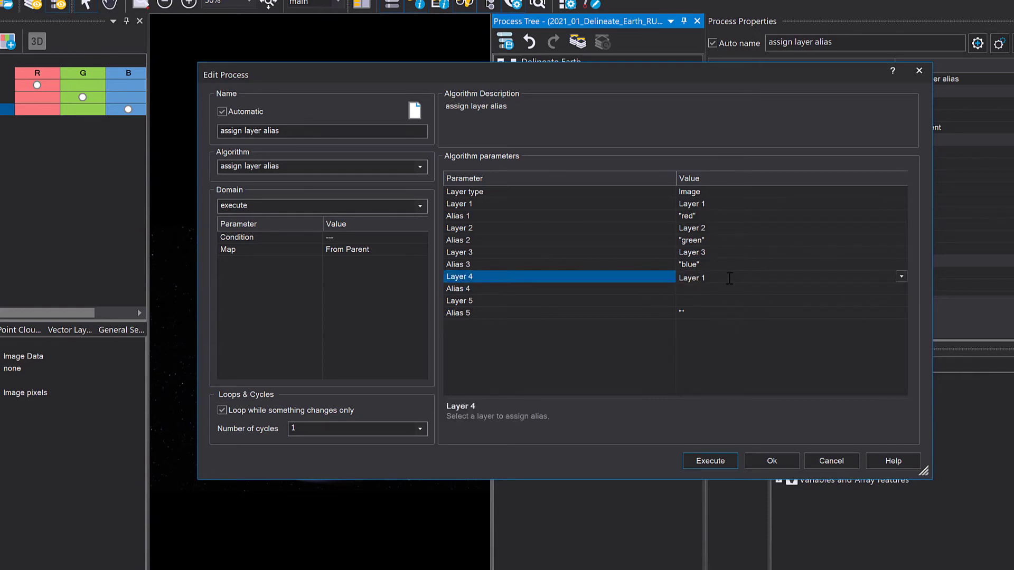
click(779, 357)
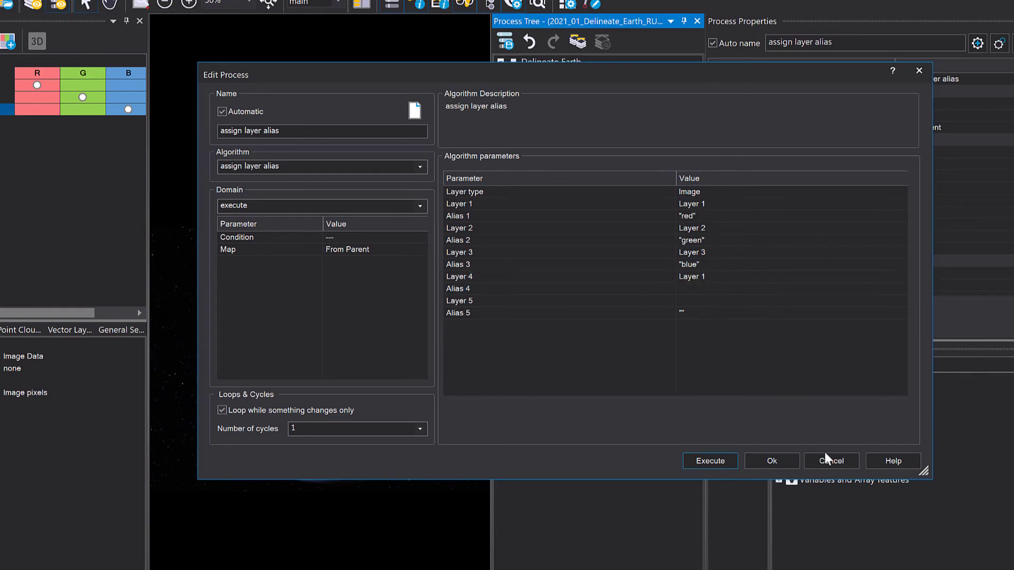
click(795, 461)
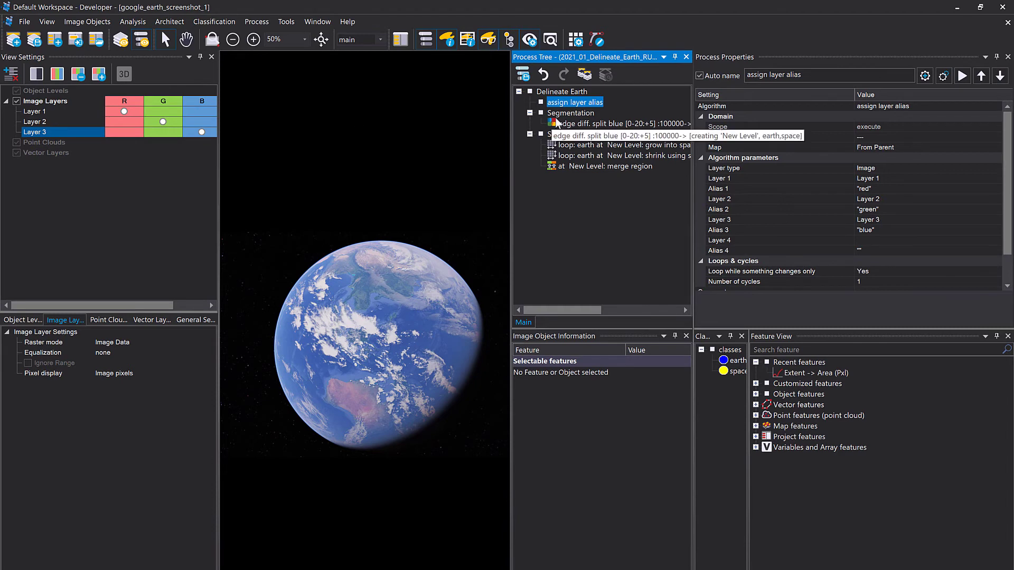
Execute the whole rule set from its parent process, Delineate Earth, and review the assign layer alias process.
right_click(553, 87)
click(584, 107)
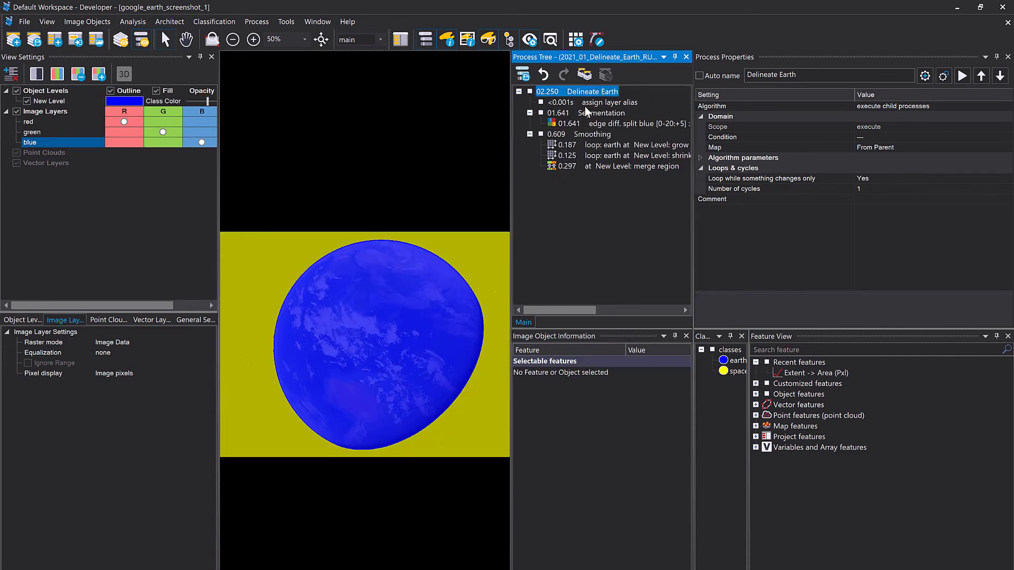
click(306, 169)
scroll(305, 170, down, 1)
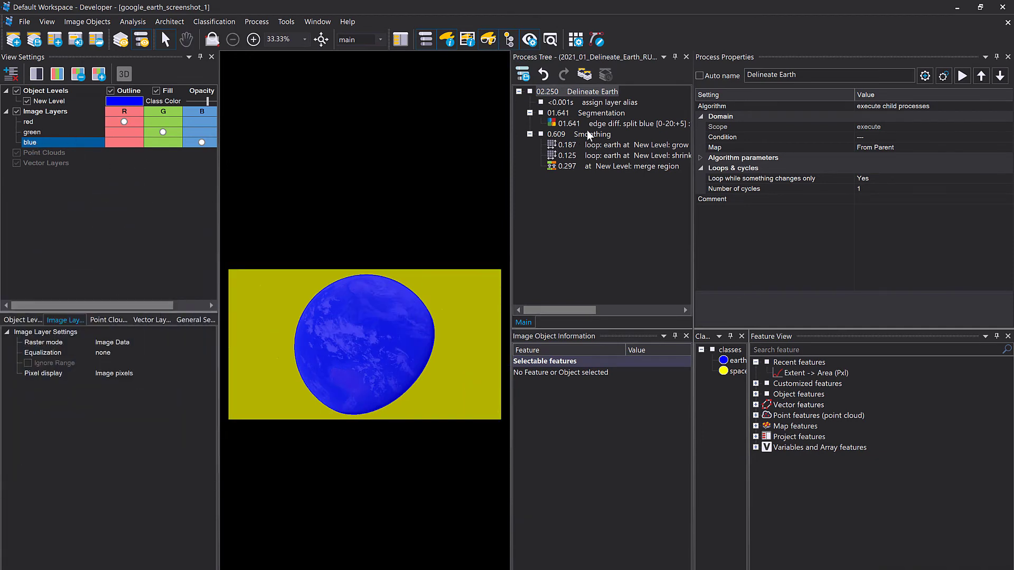
double_click(603, 105)
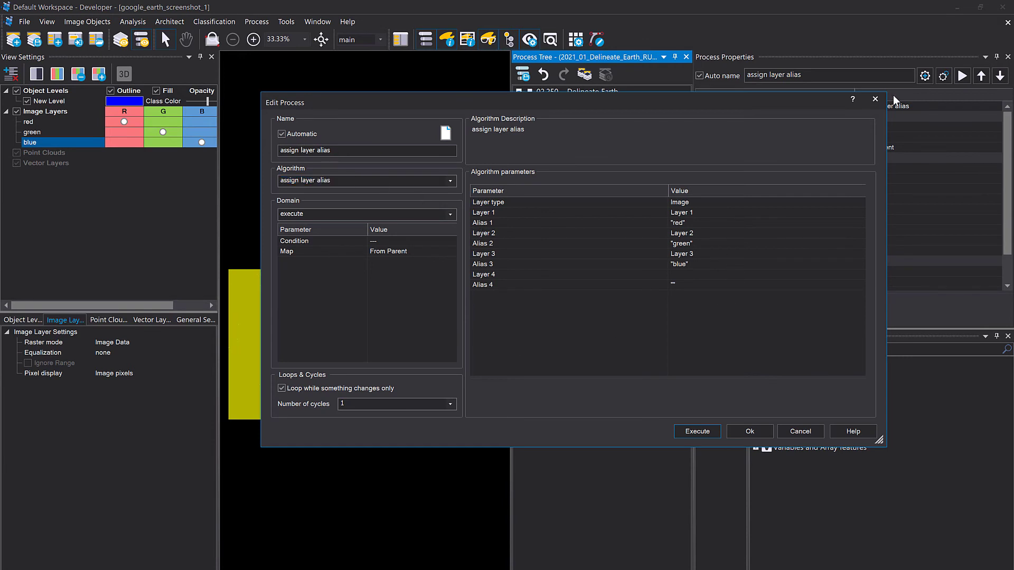
click(875, 100)
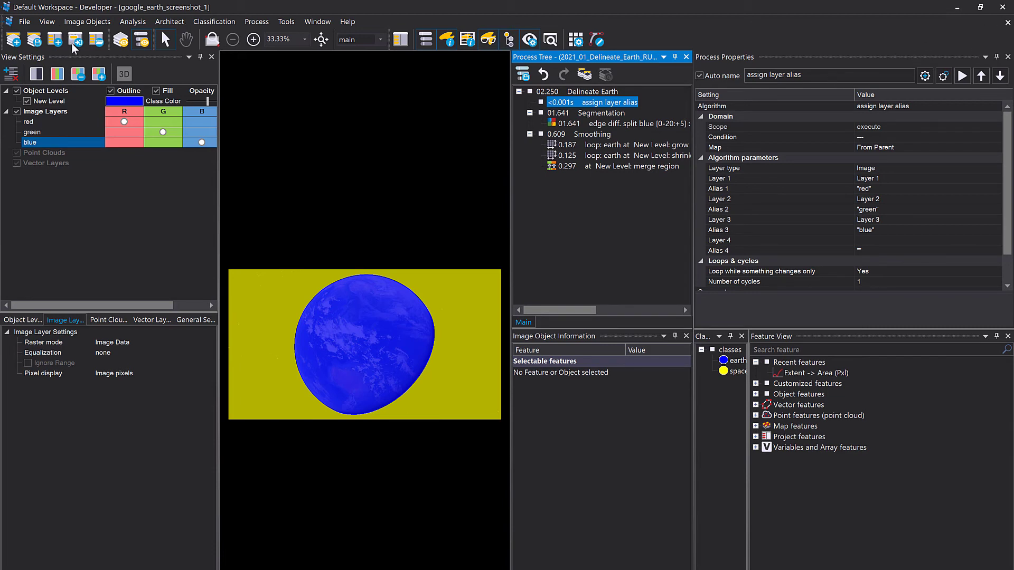
Change to the layout with the workspace project list and close the google_earth_screenshot_1 project.
click(120, 40)
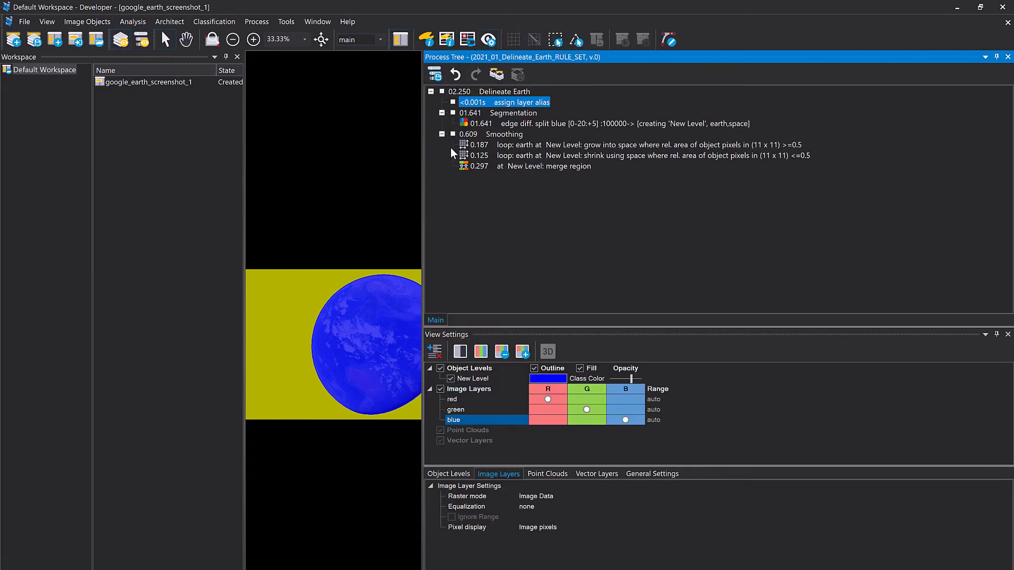
click(177, 143)
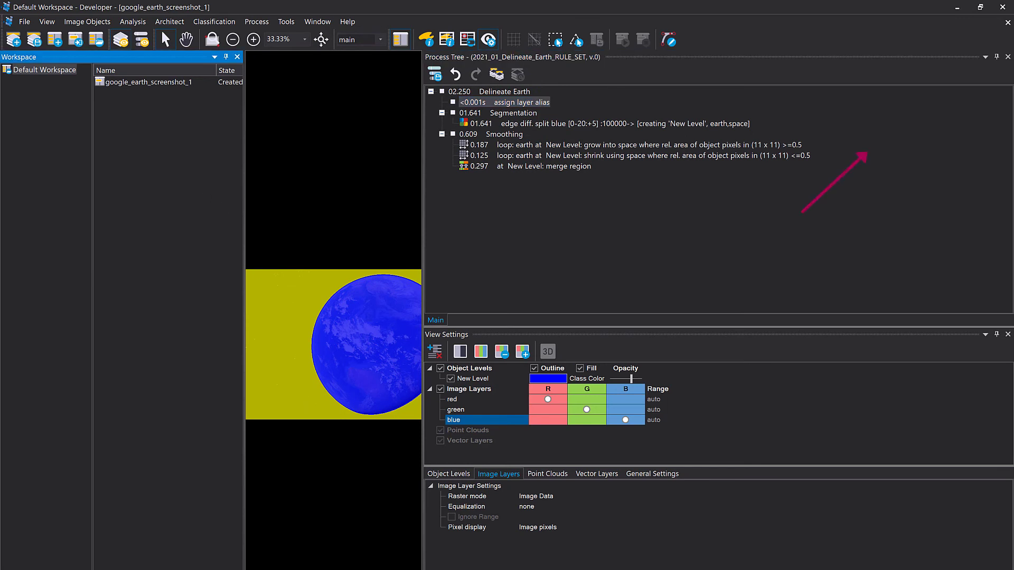
click(469, 368)
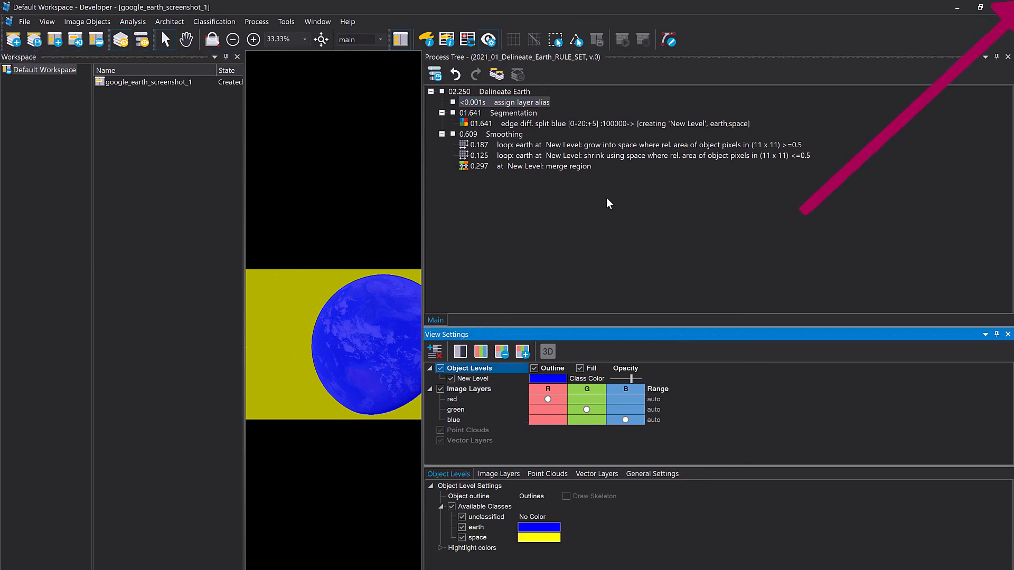
click(1008, 22)
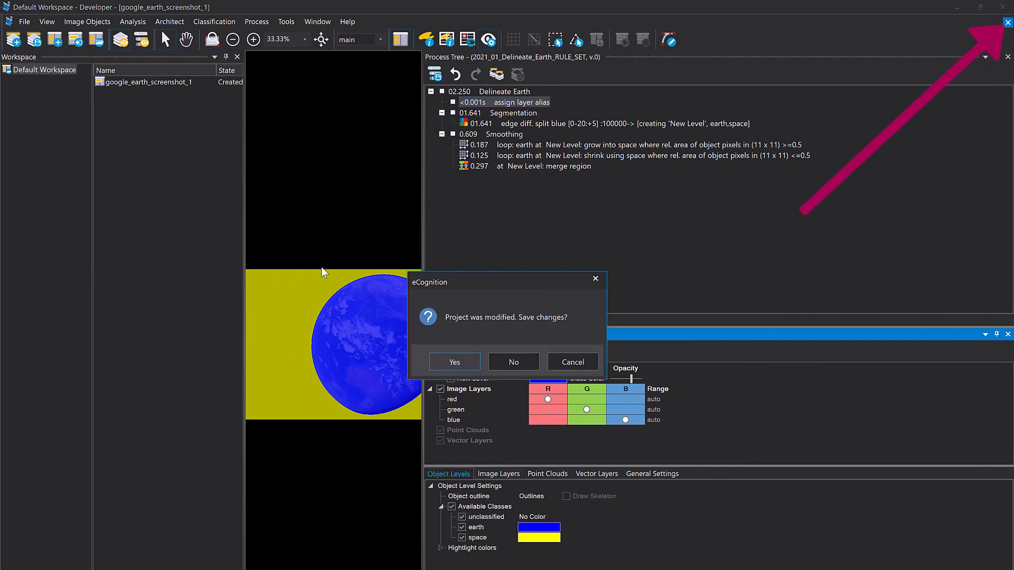
click(511, 359)
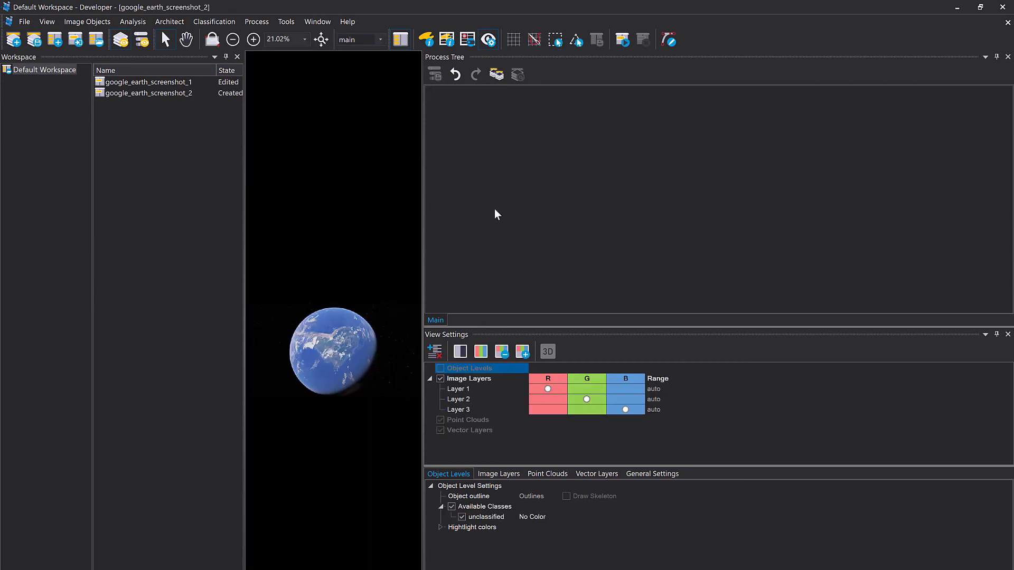
Widen the image view by narrowing the process tree, and zoom the google_earth_screenshot_2 image to 50%.
click(496, 213)
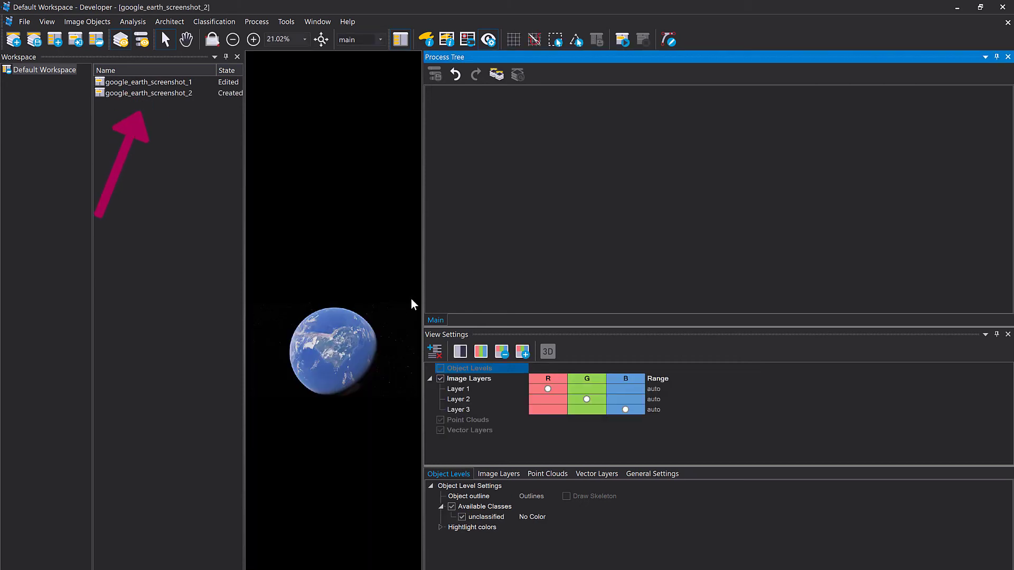
drag(422, 280, 559, 288)
click(389, 357)
scroll(389, 357, up, 2)
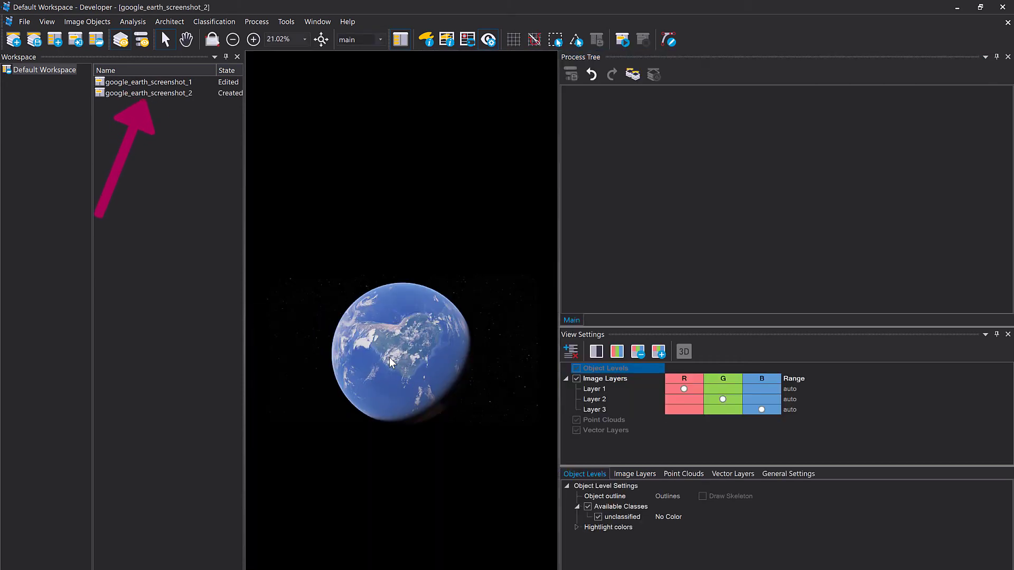
scroll(404, 354, up, 2)
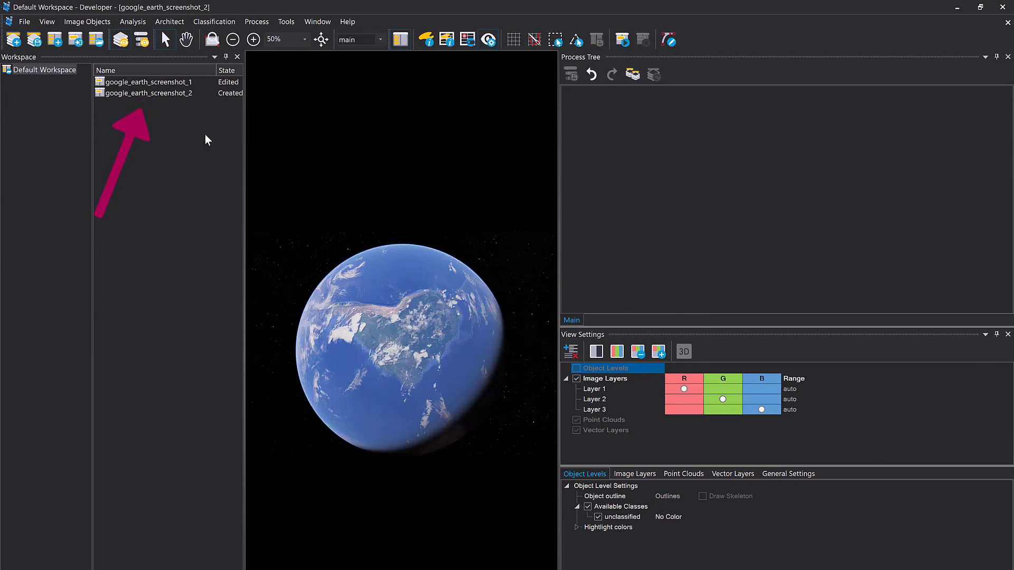
Return to the rule set development layout and load 2021_01_Assign_Layer_Alias_RULE_SET for google_earth_screenshot_2.
click(137, 43)
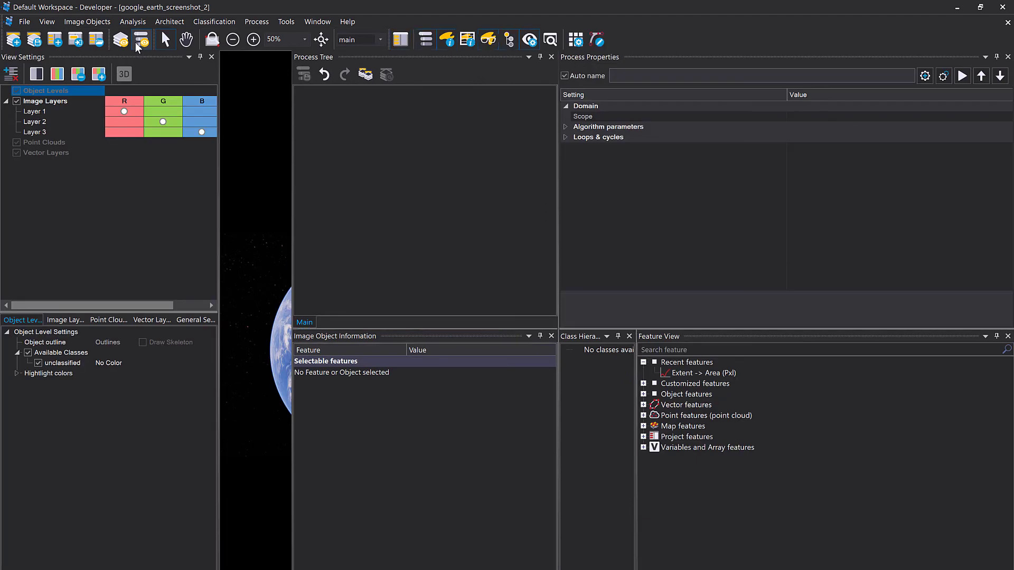
right_click(377, 136)
click(475, 296)
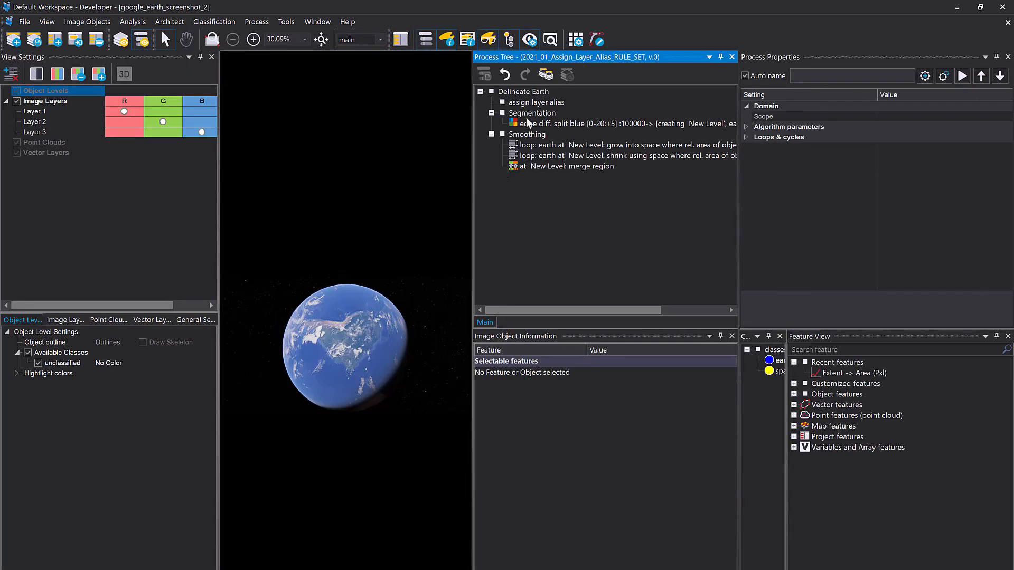
Execute the loaded rule set on google_earth_screenshot_2 from its parent process, Delineate Earth.
right_click(531, 92)
click(563, 113)
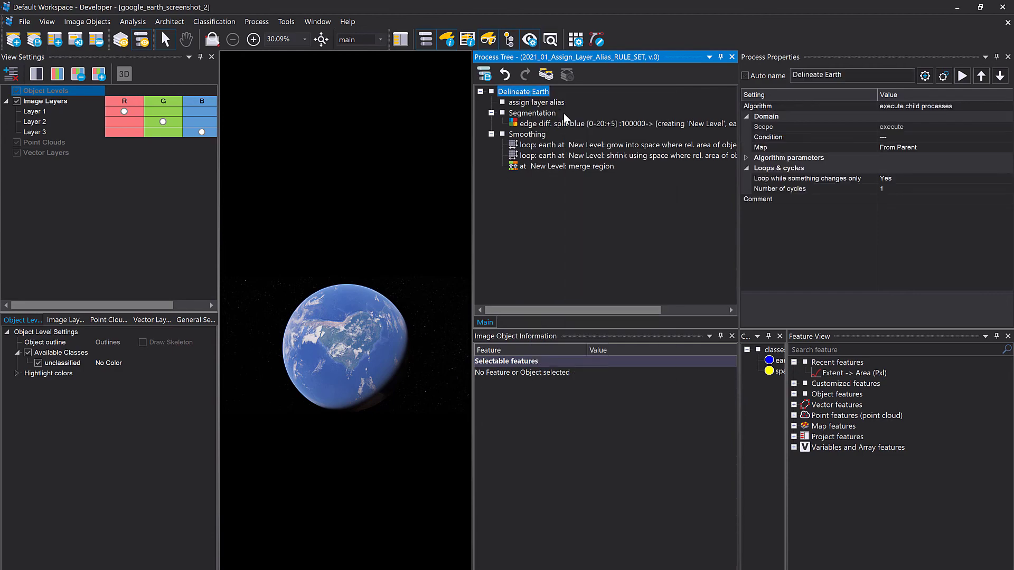